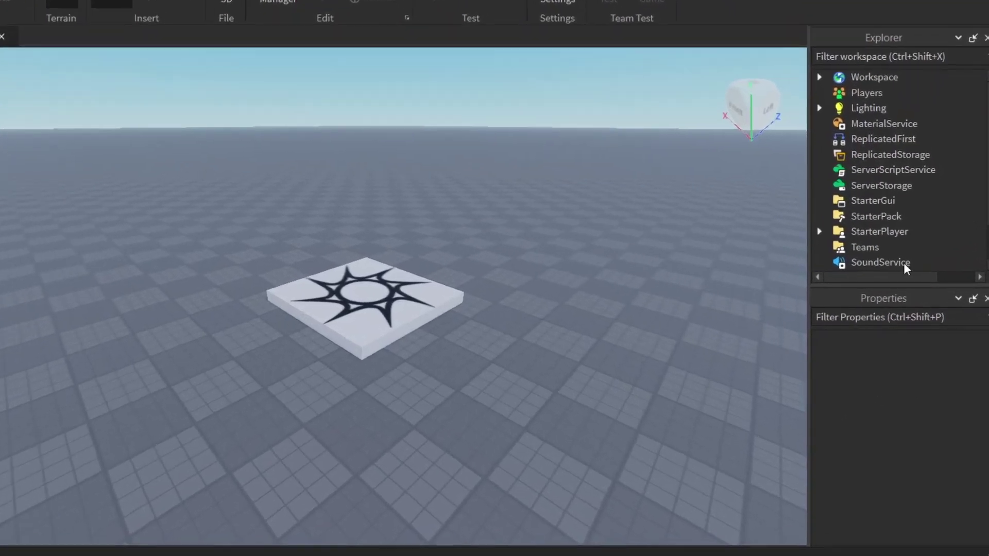
- Insert a ScreenGui under StarterGui and select it
mouse_move(889, 242)
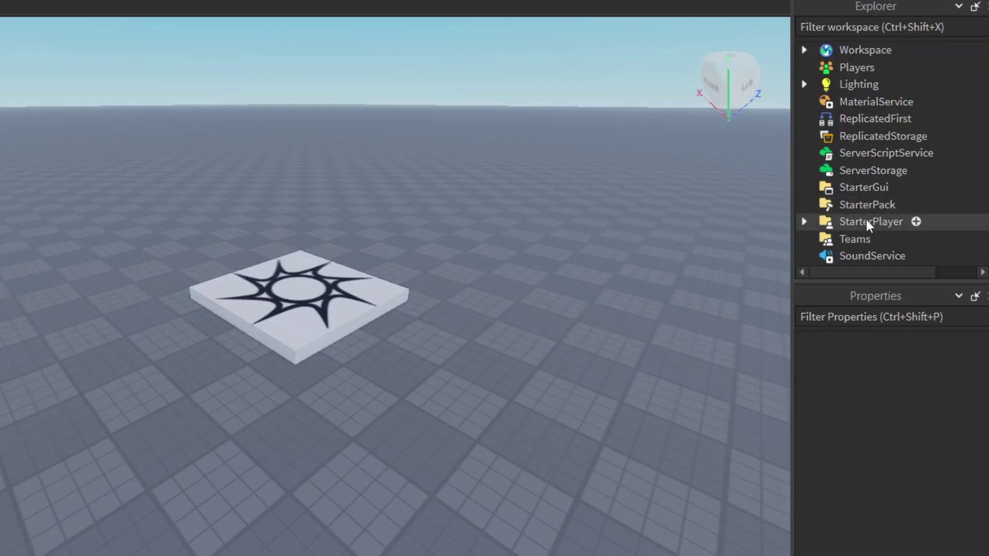
mouse_move(873, 192)
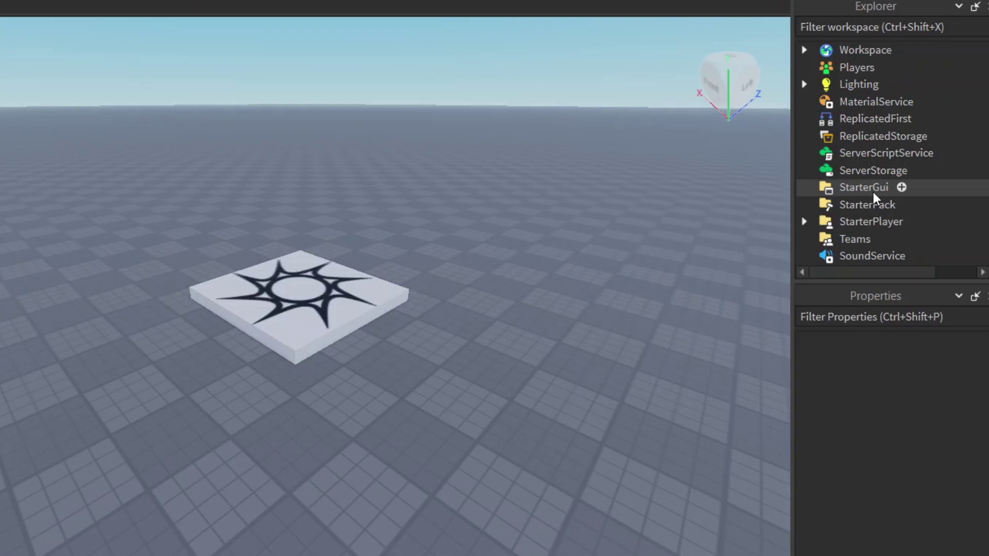
click(901, 187)
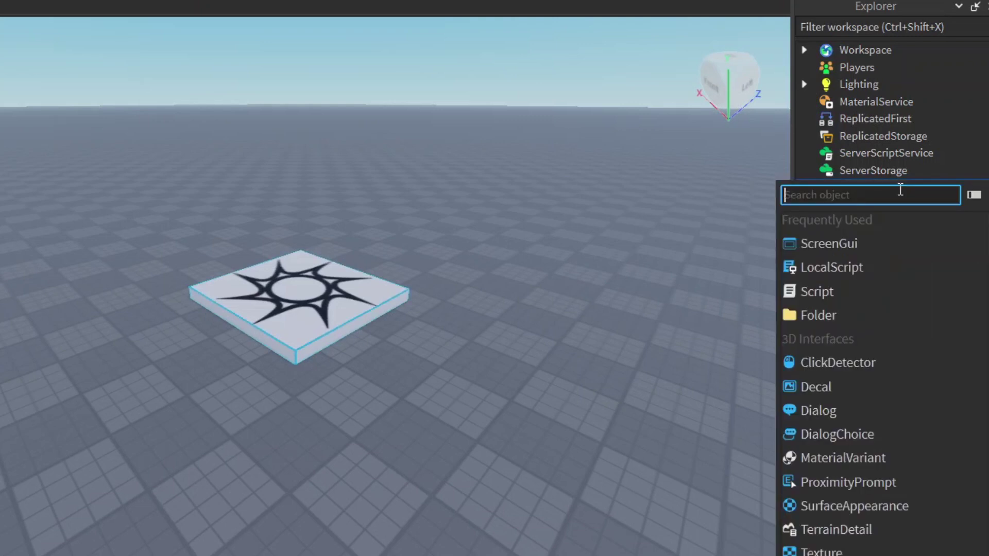
text(scre)
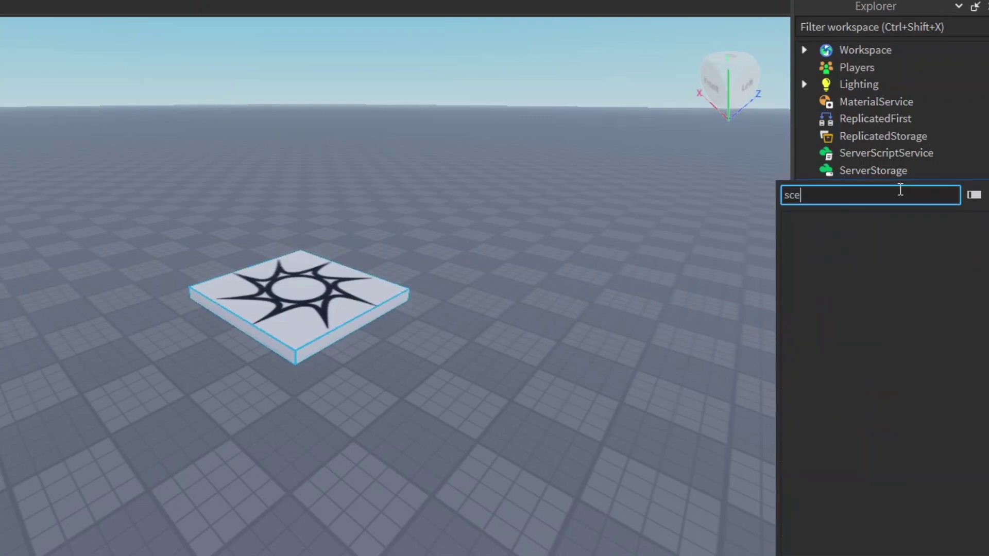
click(838, 221)
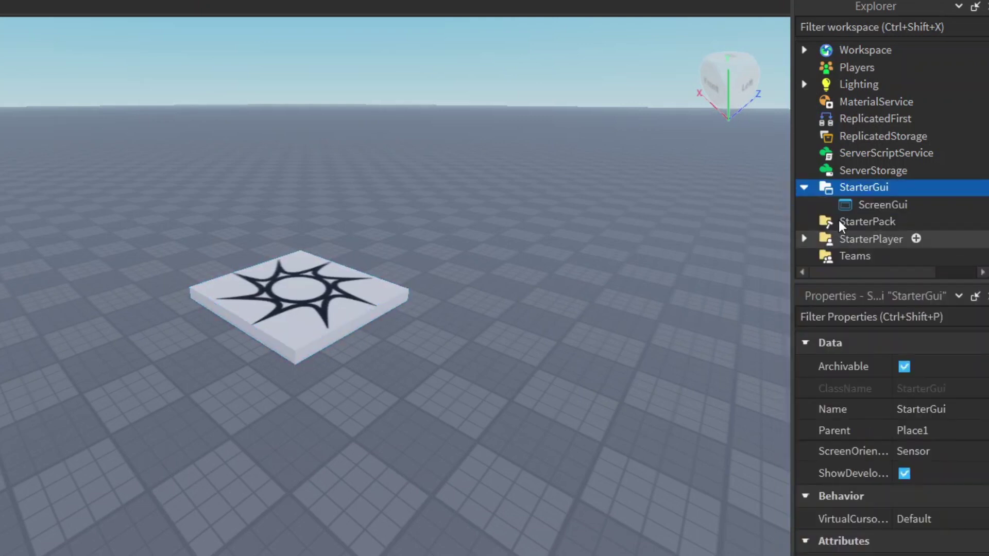
click(839, 220)
click(869, 204)
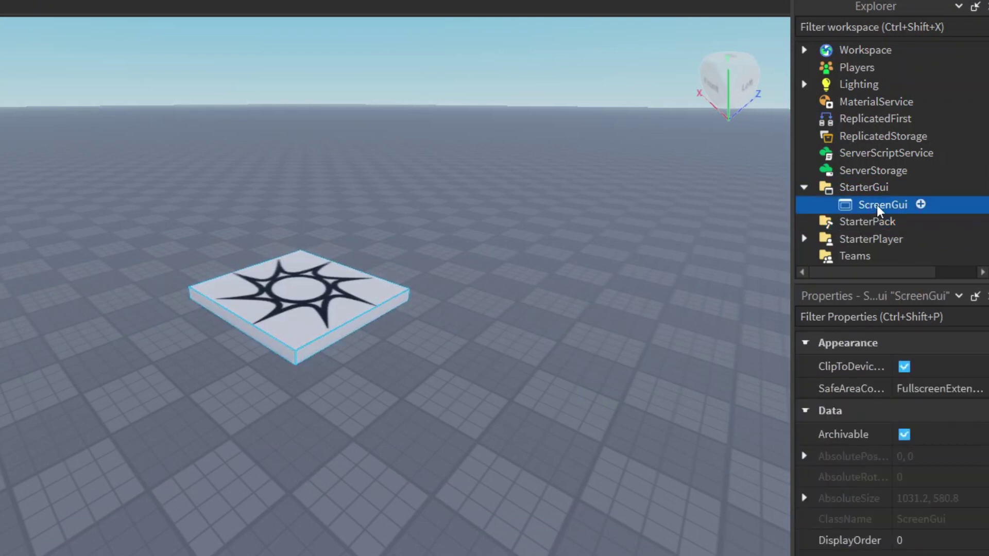
- Add a Frame inside the ScreenGui and rename it ScoreBarFrame
click(920, 204)
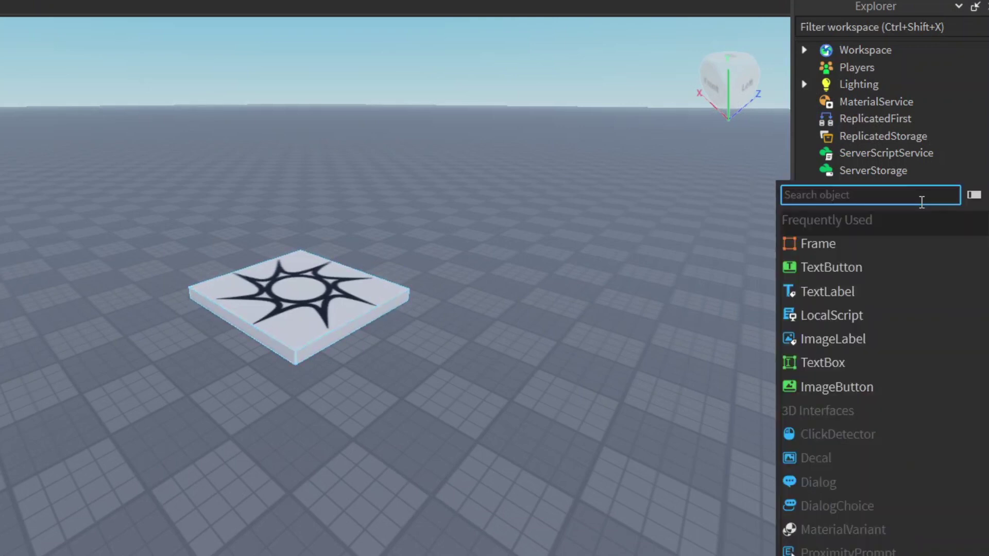
click(827, 246)
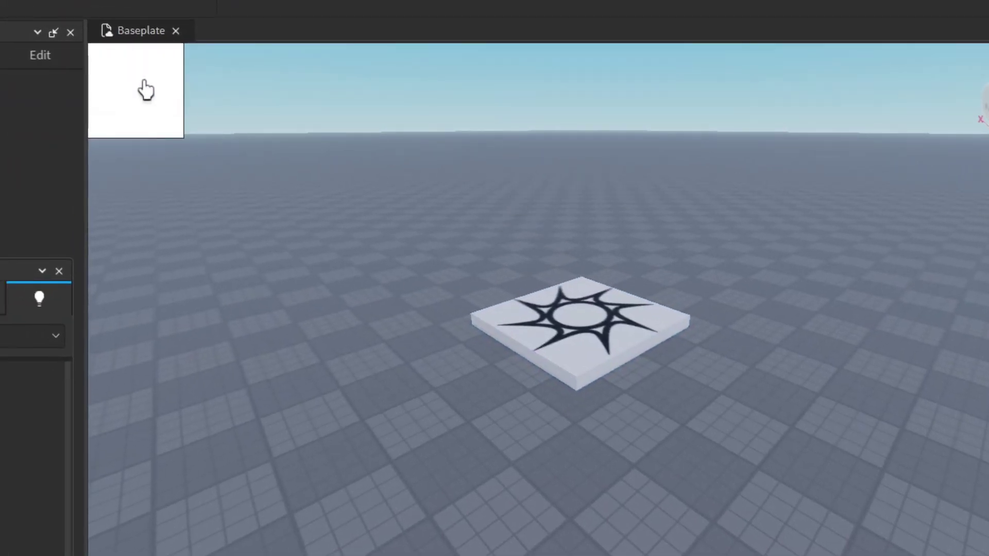
mouse_move(148, 91)
mouse_down()
mouse_move(406, 122)
mouse_move(567, 79)
mouse_move(642, 84)
mouse_move(146, 77)
mouse_move(146, 89)
mouse_up()
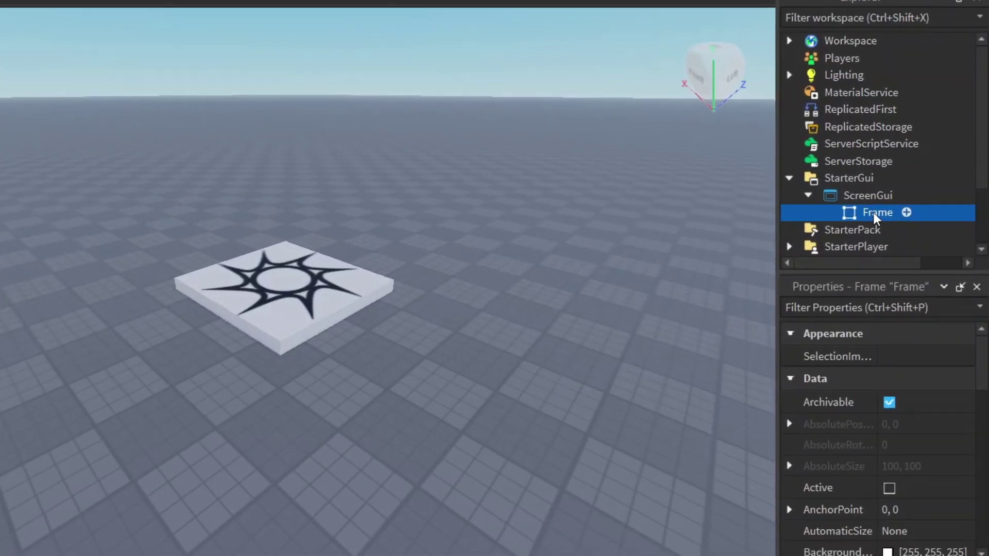
double_click(874, 213)
text(Scor)
text(eVar)
key(BackSpace)
key(BackSpace)
key(BackSpace)
text(BarFra)
text(me)
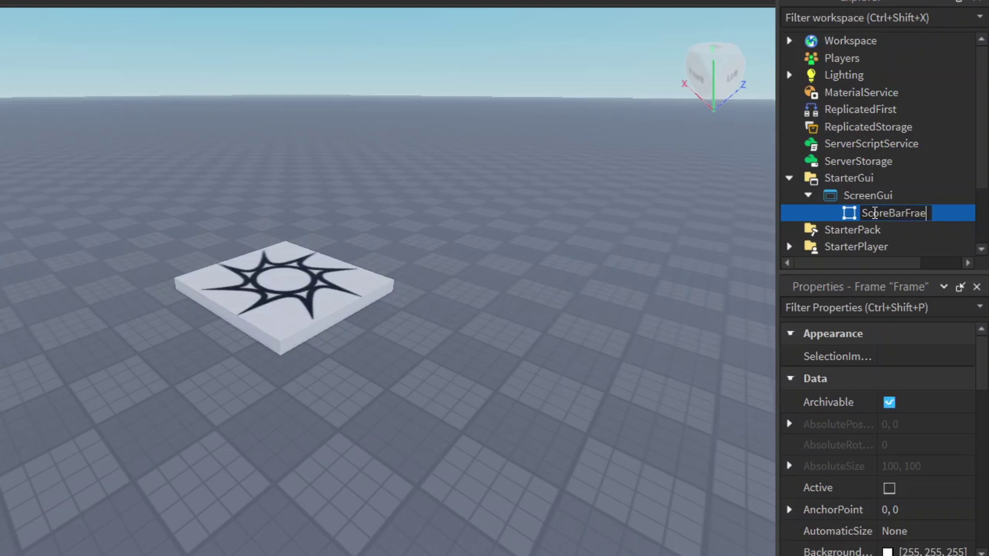
key(Return)
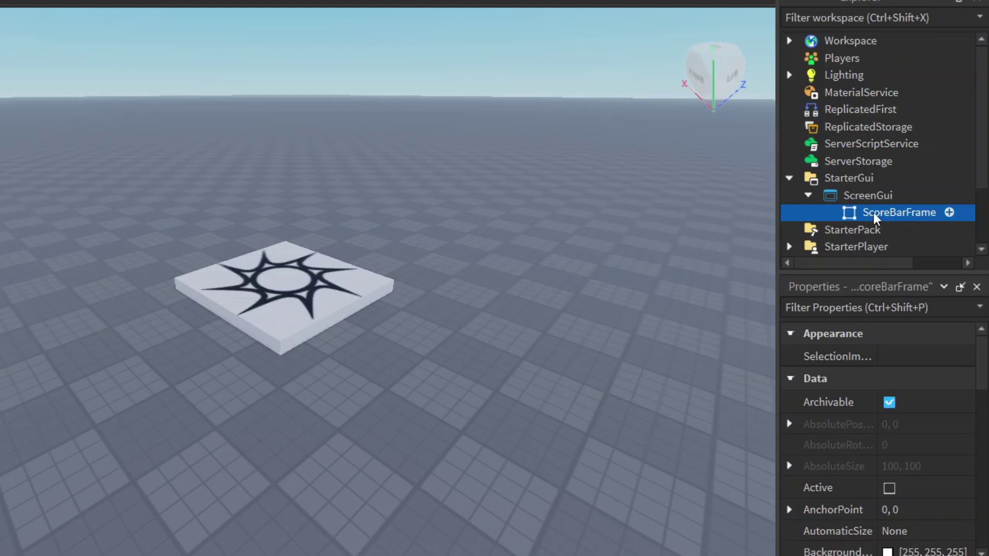
click(852, 309)
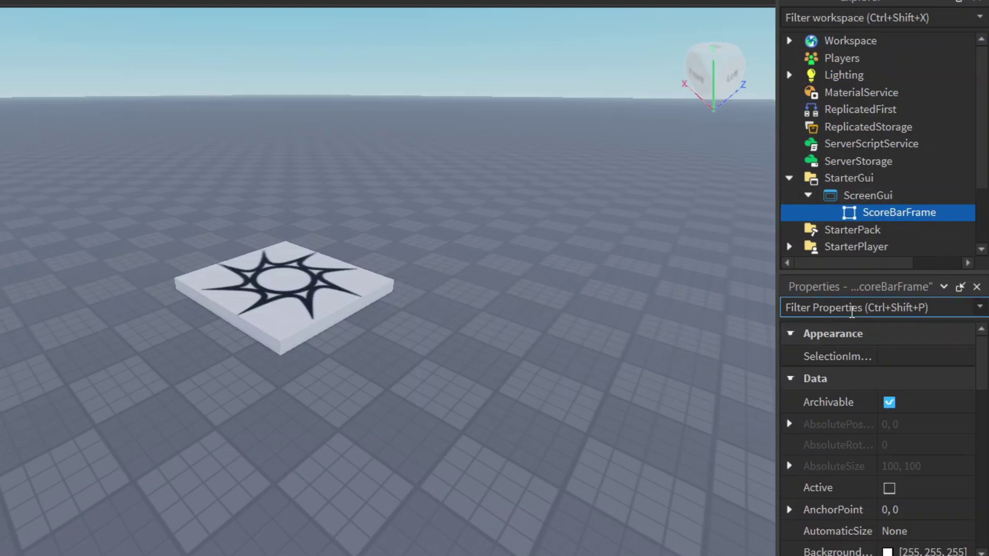
- Set ScoreBarFrame's Size X to 0.25, 0 and Y to 0.08, 0
text(size)
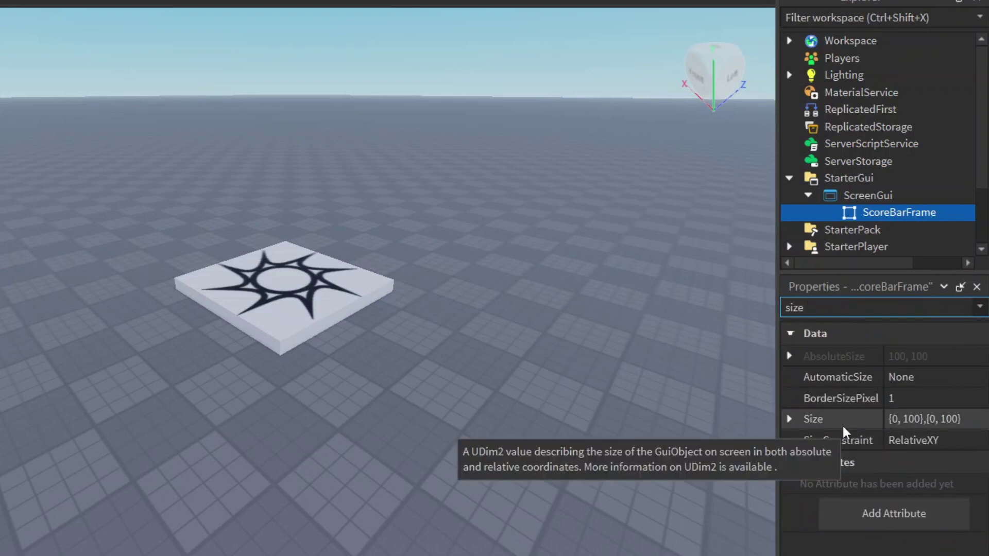
click(789, 417)
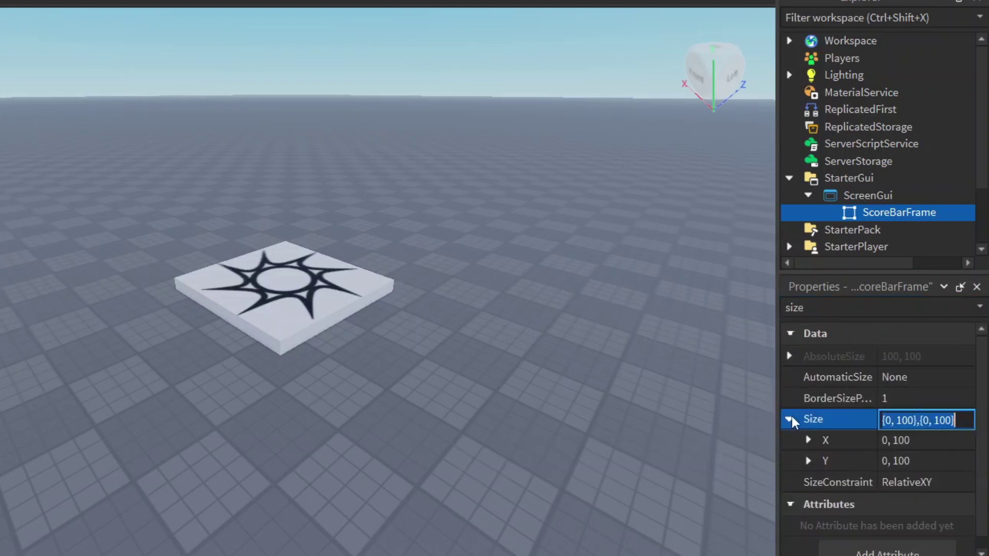
click(912, 443)
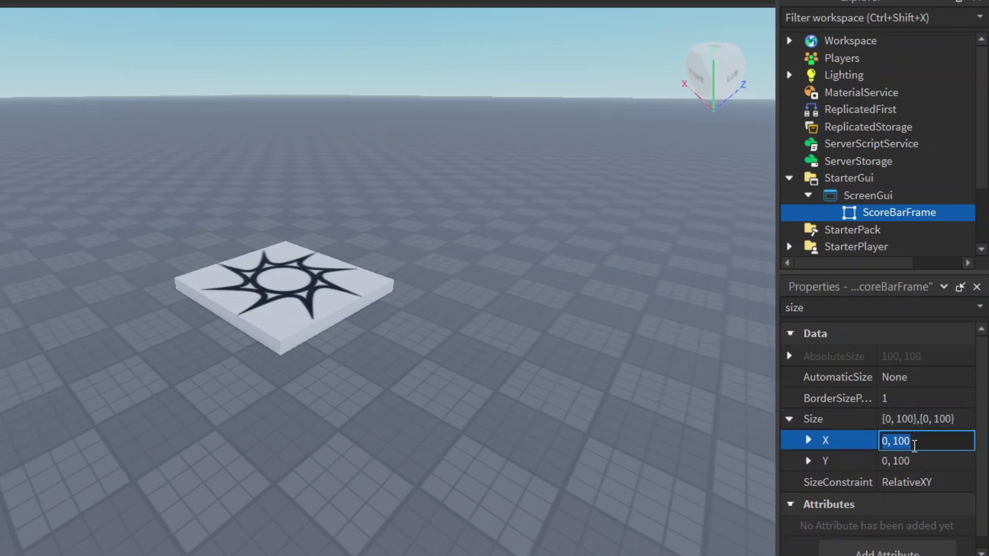
text(0.24)
key(BackSpace)
text(5, 0)
click(911, 463)
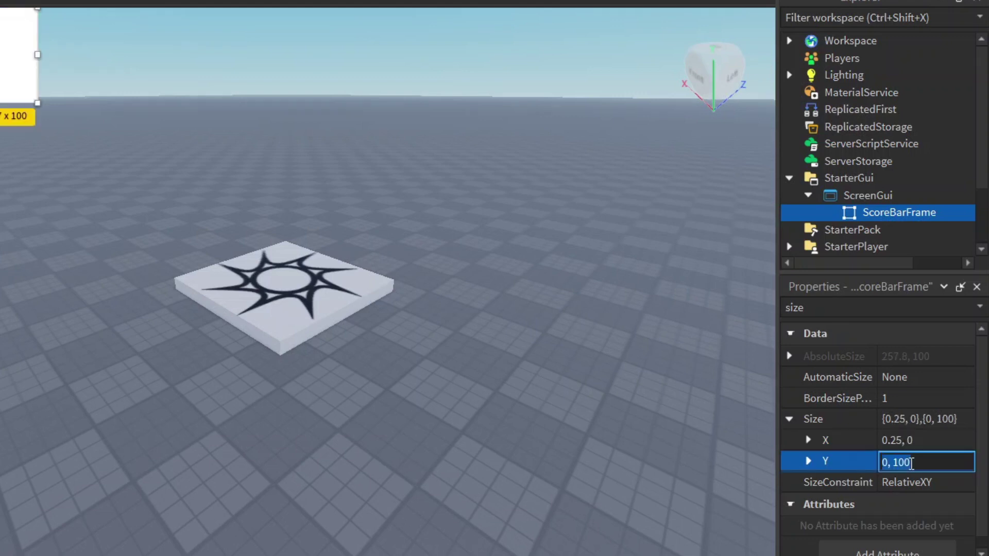
text(0.08, 0)
key(Return)
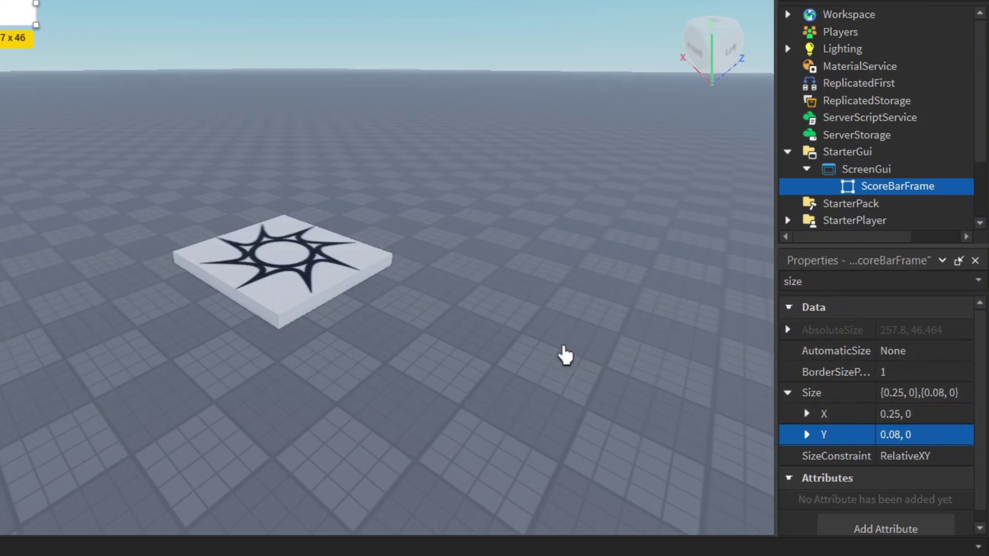
- Insert a UISizeConstraint into ScoreBarFrame and give it MinSize 0, 40
click(947, 186)
text(uis)
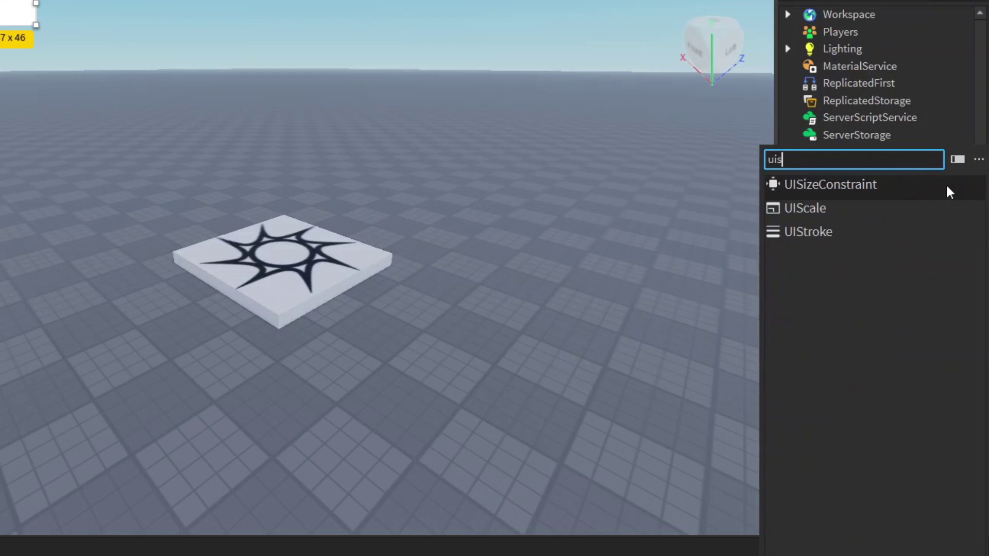
click(809, 194)
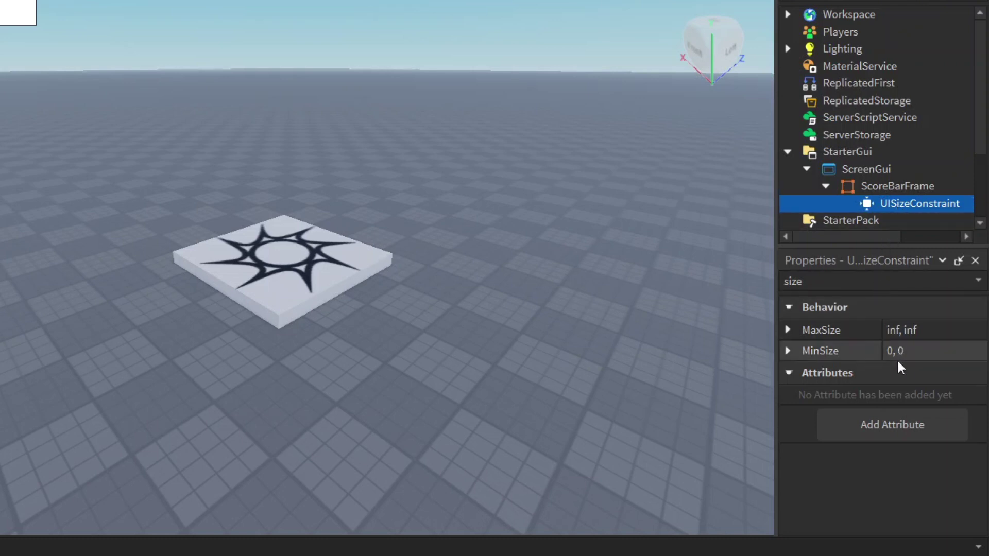
click(910, 351)
click(912, 353)
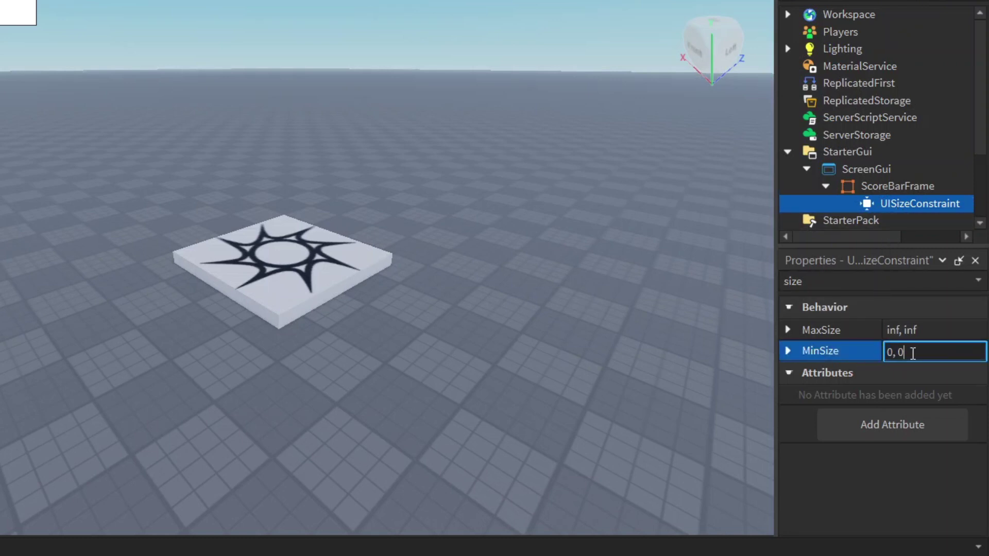
key(BackSpace)
text(30)
key(BackSpace)
key(BackSpace)
text(40)
key(Return)
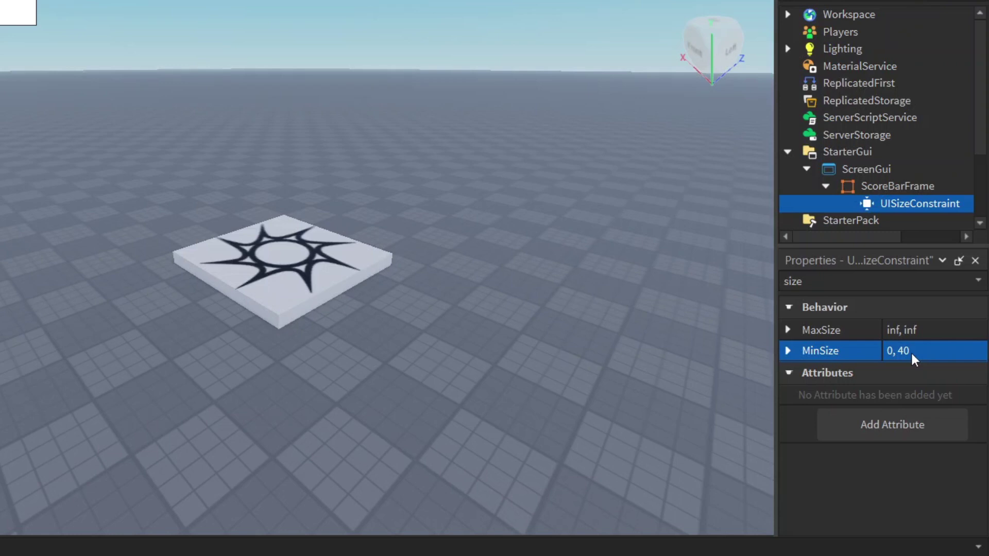
- Set ScoreBarFrame's AnchorPoint to 0.5, 0
click(913, 189)
click(861, 277)
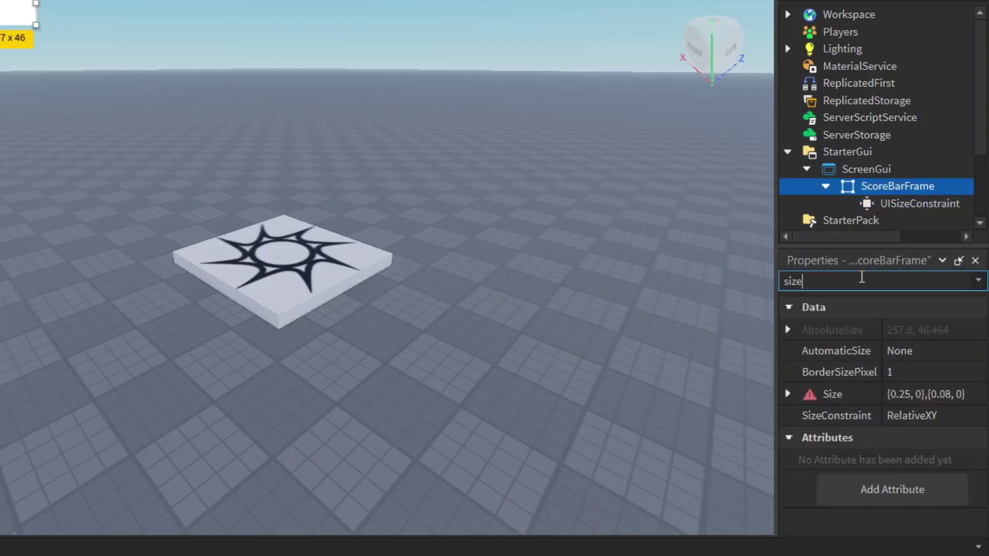
key(ctrl+a)
text(anch)
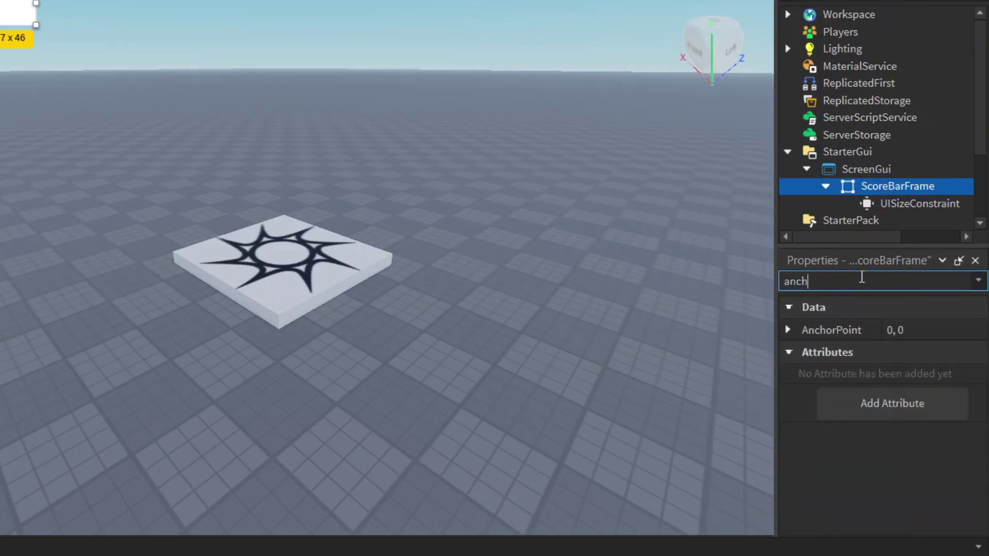
click(897, 331)
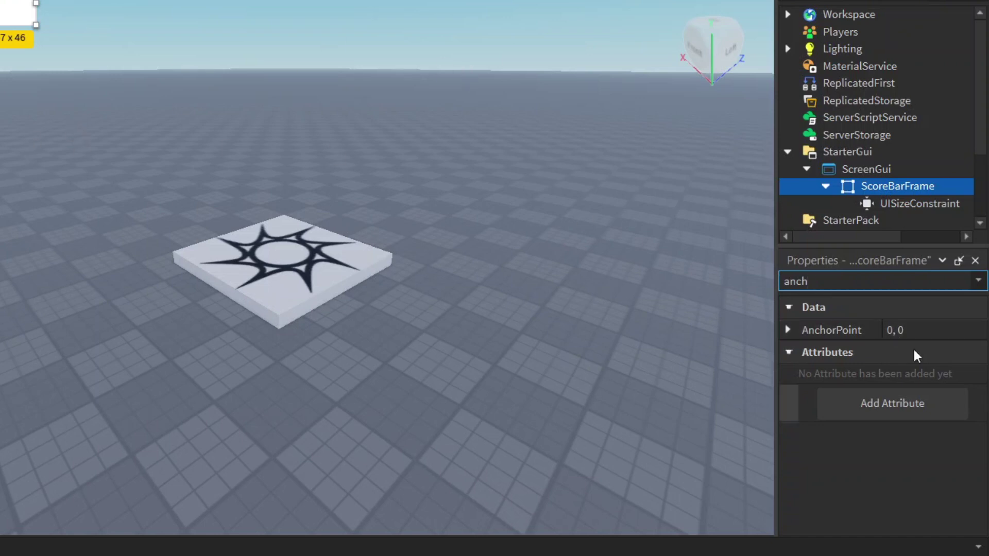
click(892, 335)
click(904, 333)
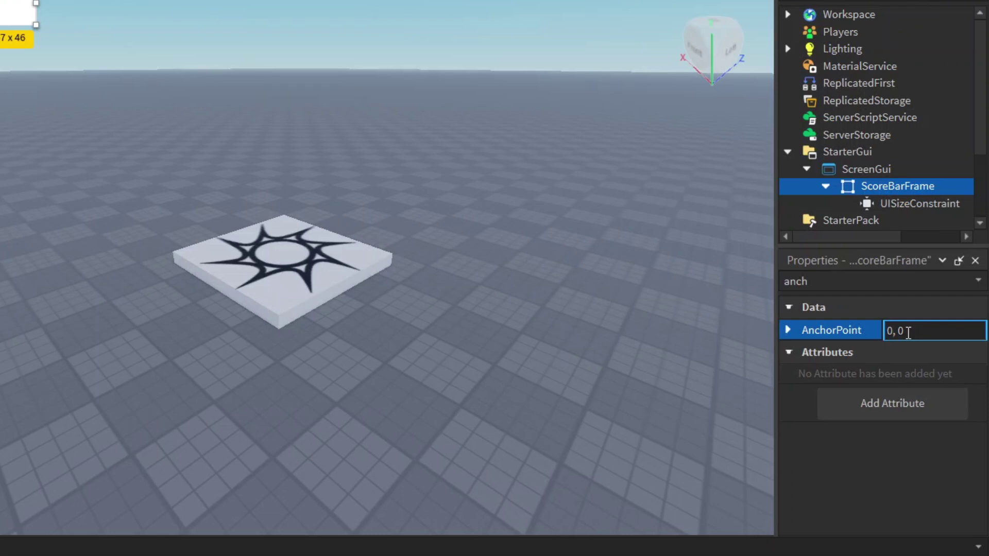
key(Home)
key(Delete)
text(0.5)
key(Return)
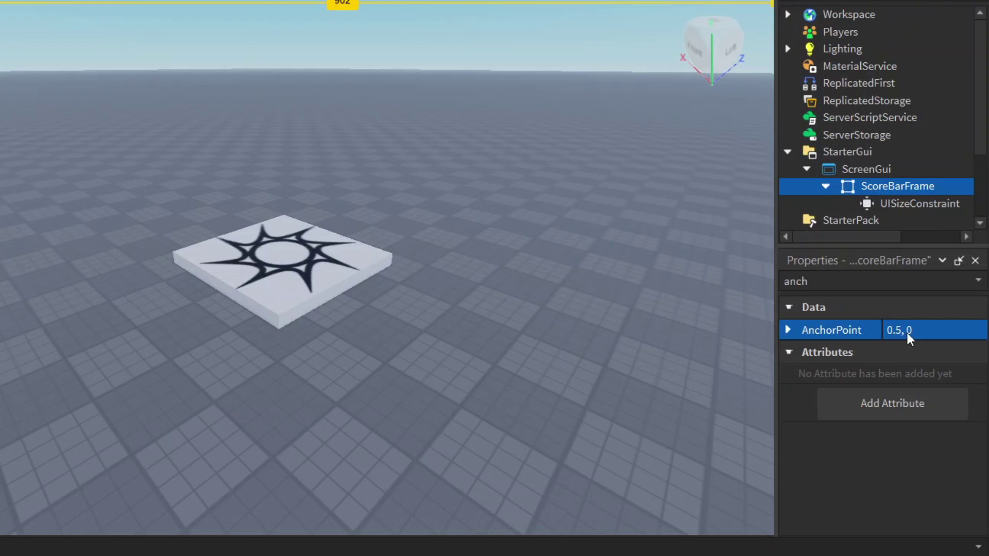
- Filter ScoreBarFrame's properties with 'pos' to show only Position
click(851, 278)
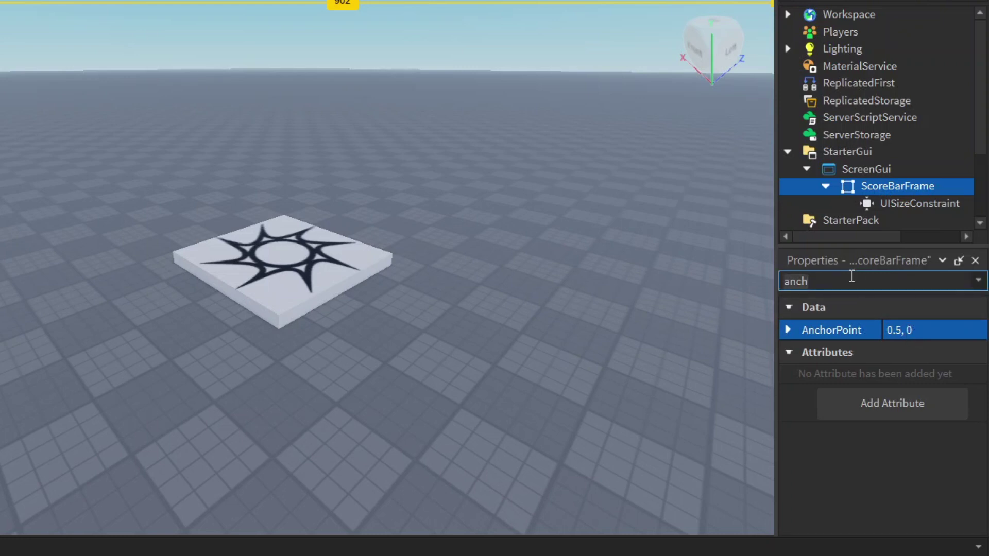
key(BackSpace)
key(BackSpace)
key(BackSpace)
key(BackSpace)
text(pos)
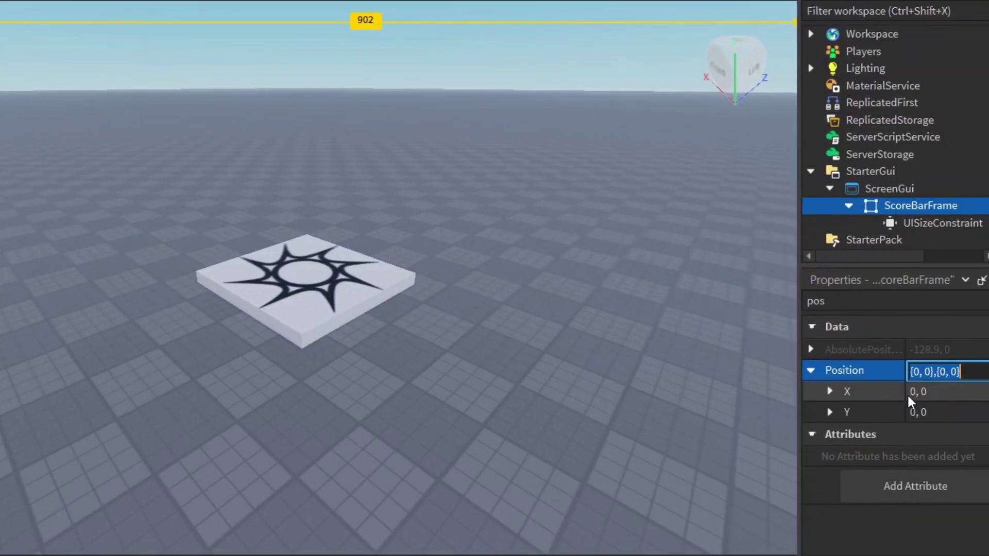
- Set ScoreBarFrame's Position X scale to 0.5
click(899, 393)
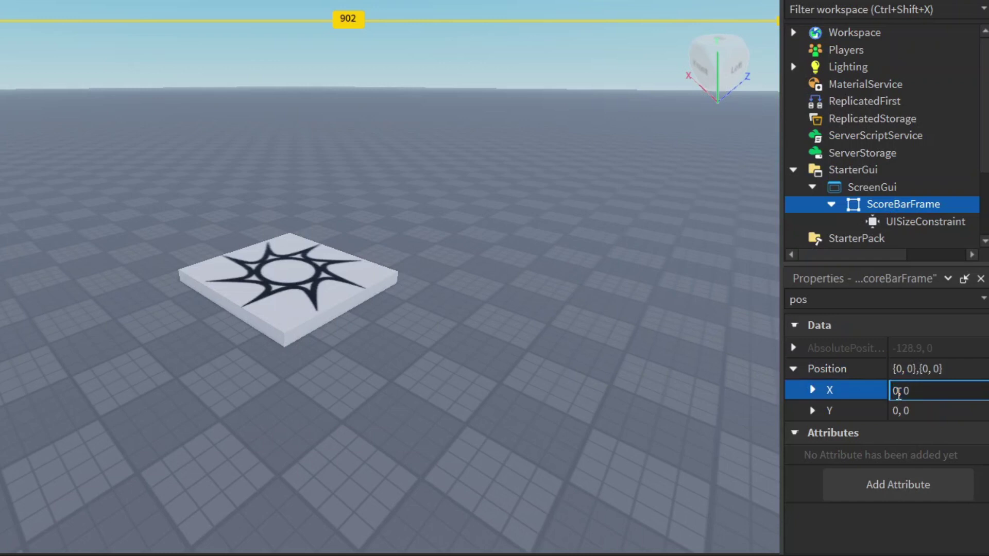
text(.5)
key(Return)
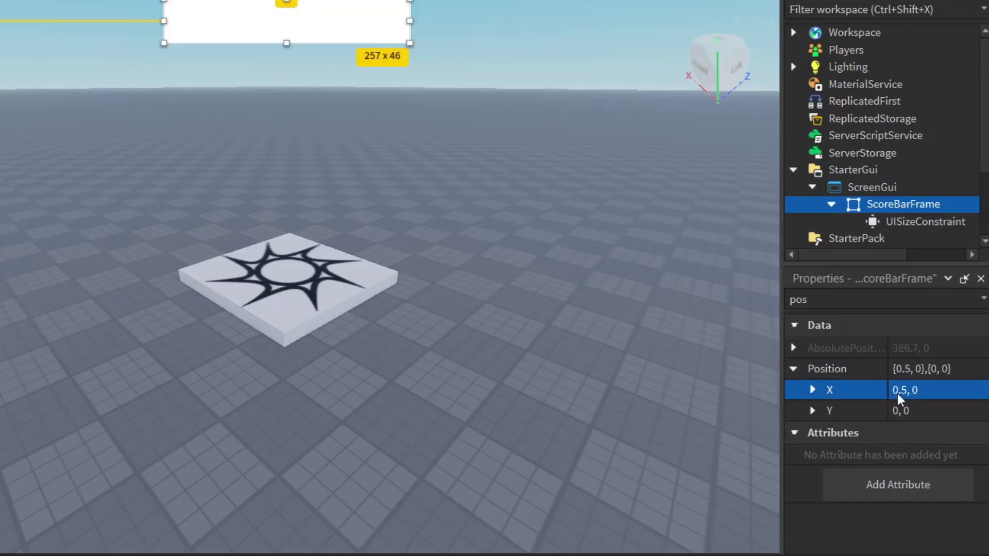
- Re-enter the AnchorPoint as X 0.5, Y 0 after it briefly became 0, 0
click(851, 302)
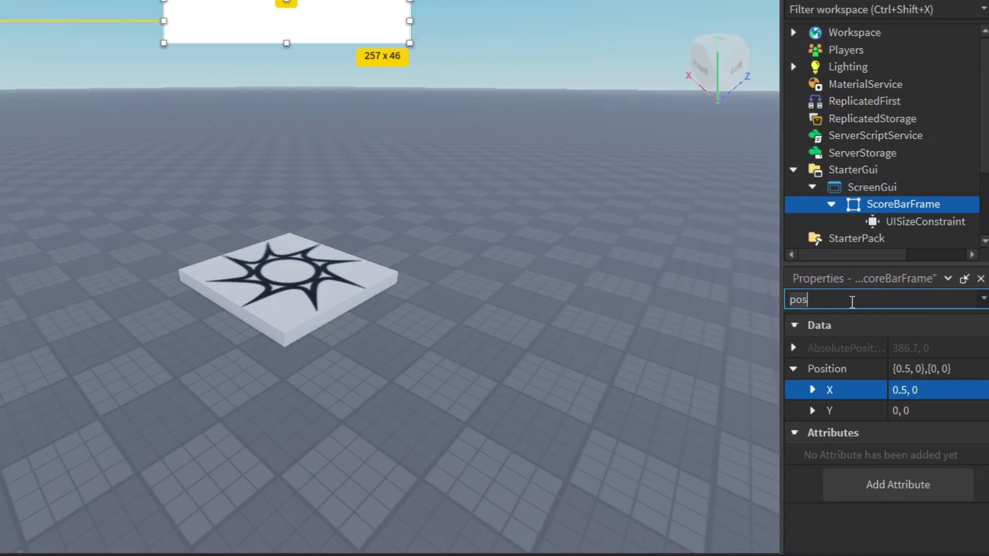
key(BackSpace)
key(BackSpace)
key(BackSpace)
text(anc)
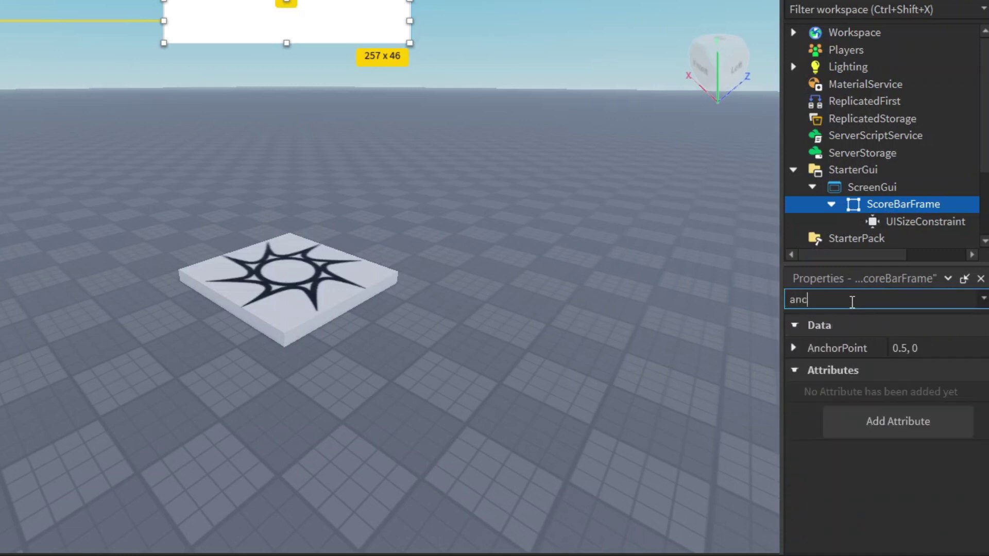
click(791, 346)
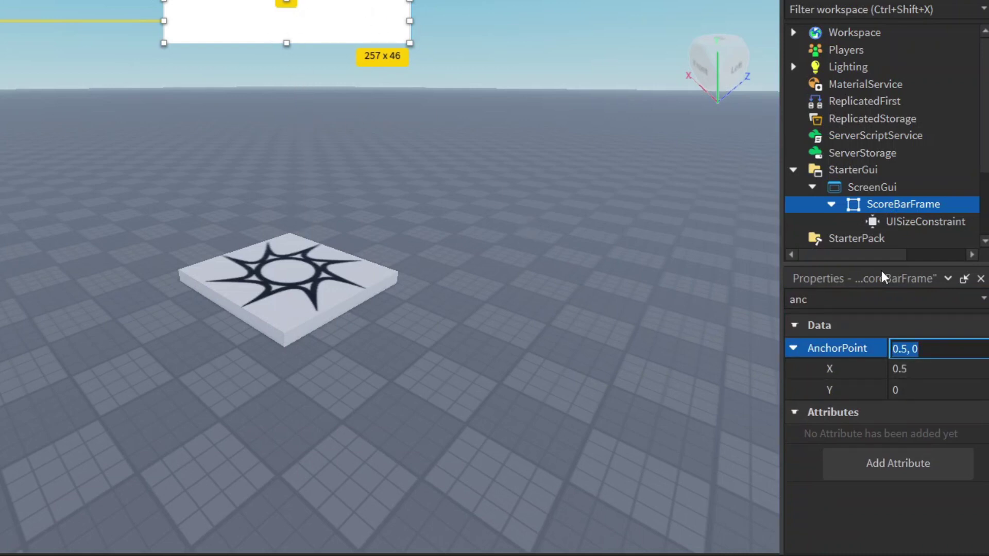
click(910, 350)
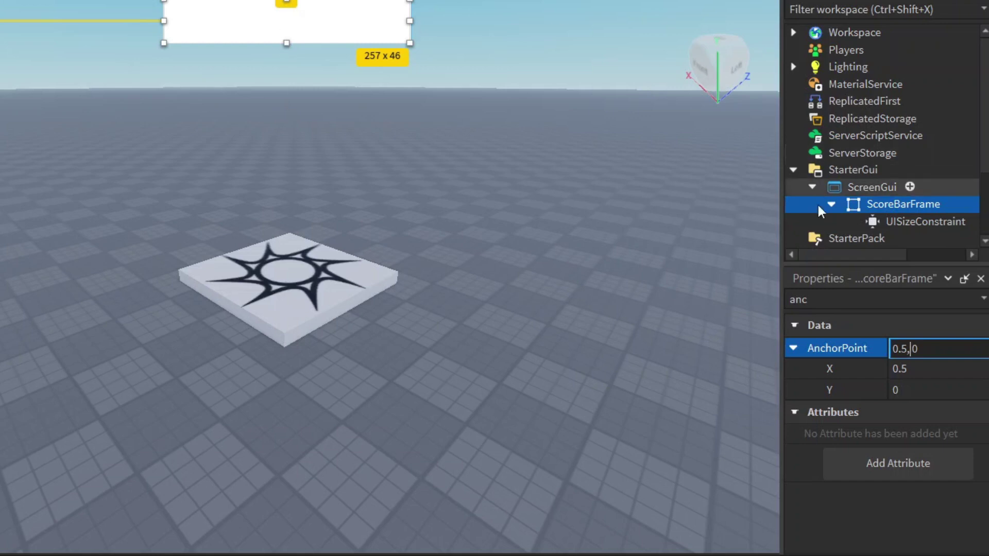
key(BackSpace)
key(BackSpace)
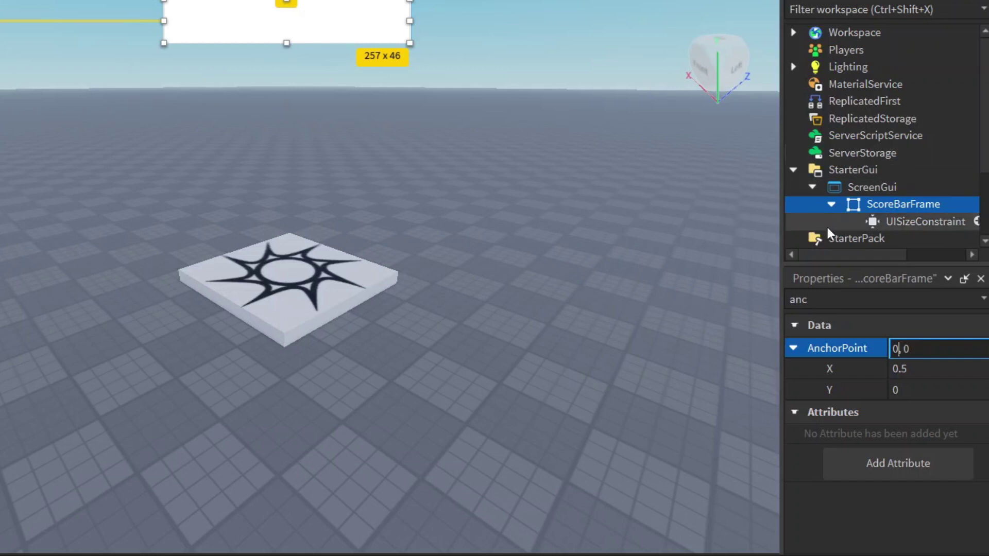
key(Return)
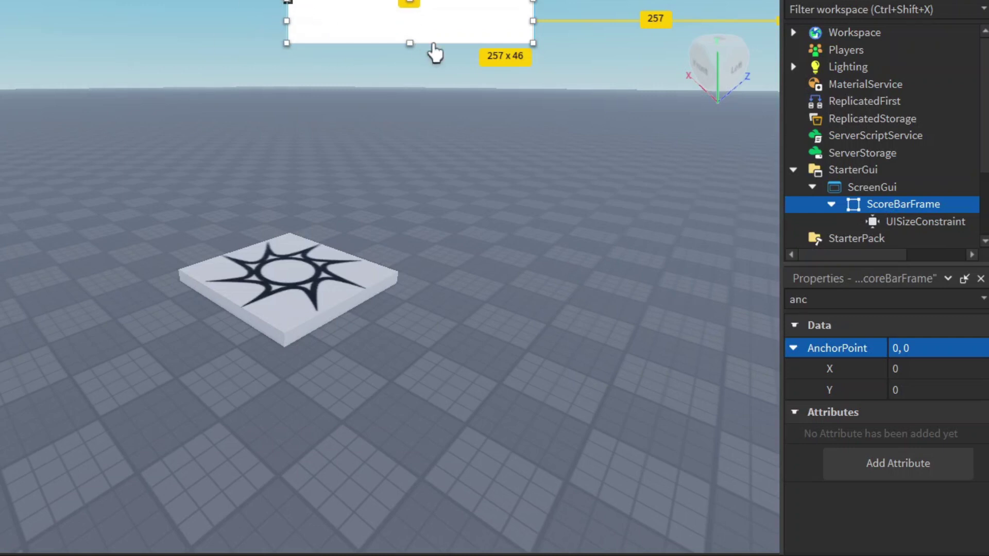
click(901, 369)
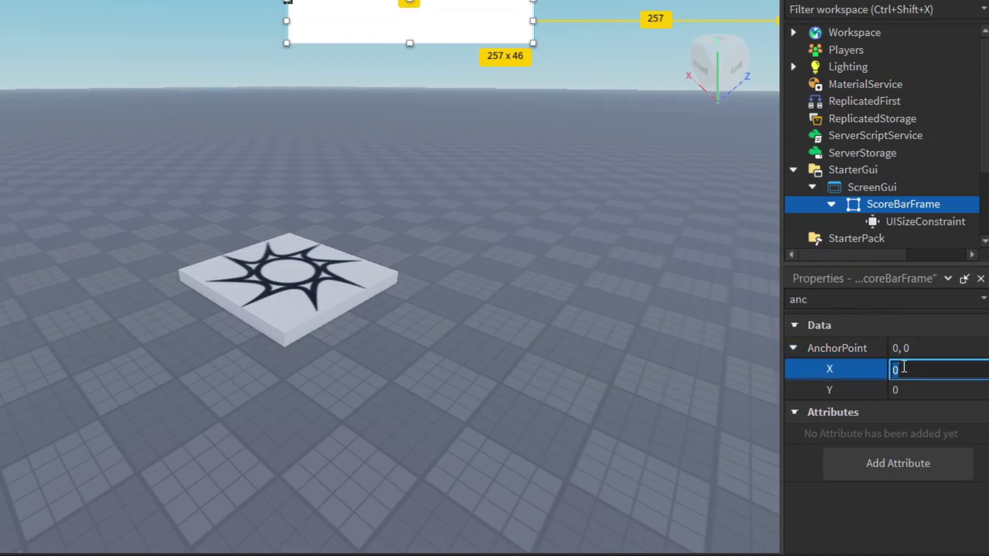
text(.5)
key(Home)
text(0)
key(Return)
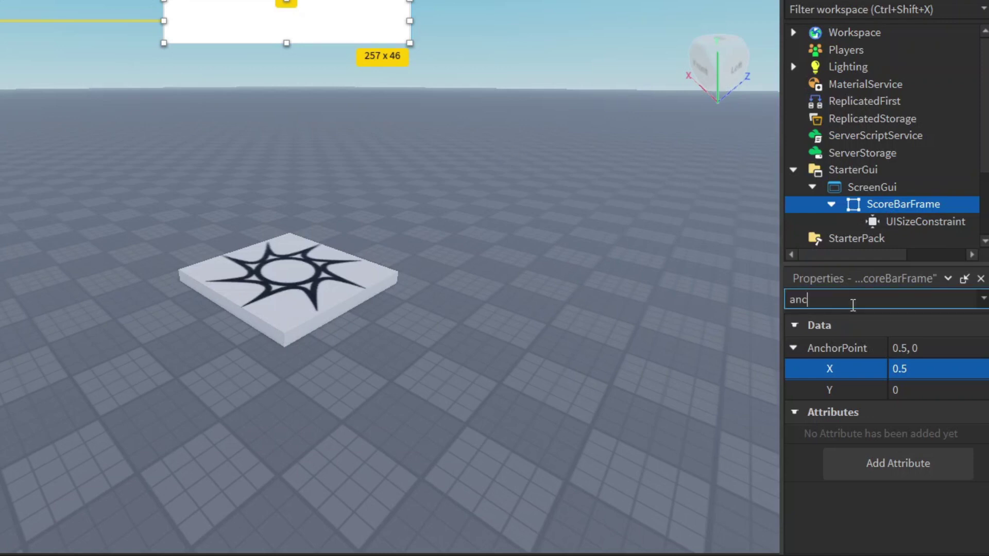
- Pick the black swatch [0, 0, 0] for ScoreBarFrame's BackgroundColor3
key(BackSpace)
key(BackSpace)
key(BackSpace)
text(bac)
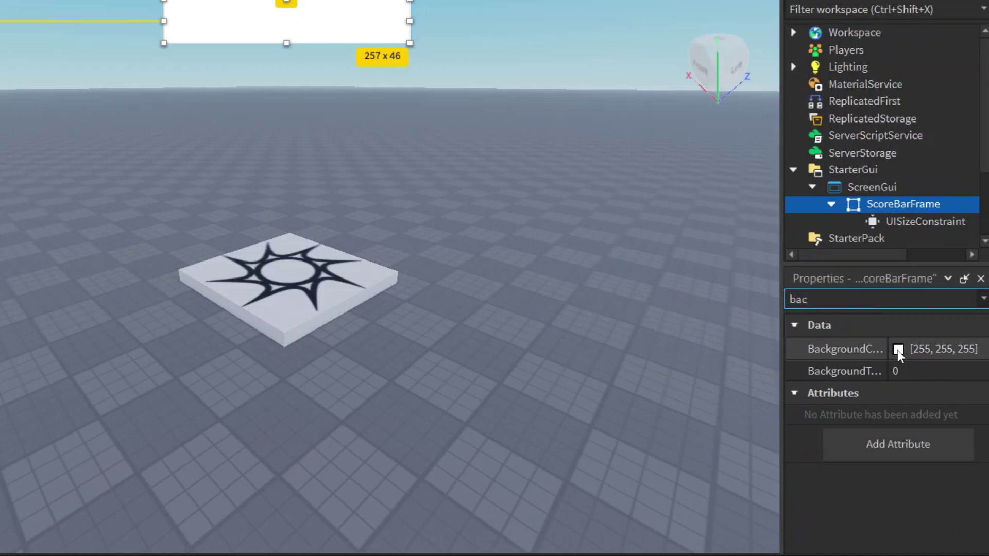
click(915, 350)
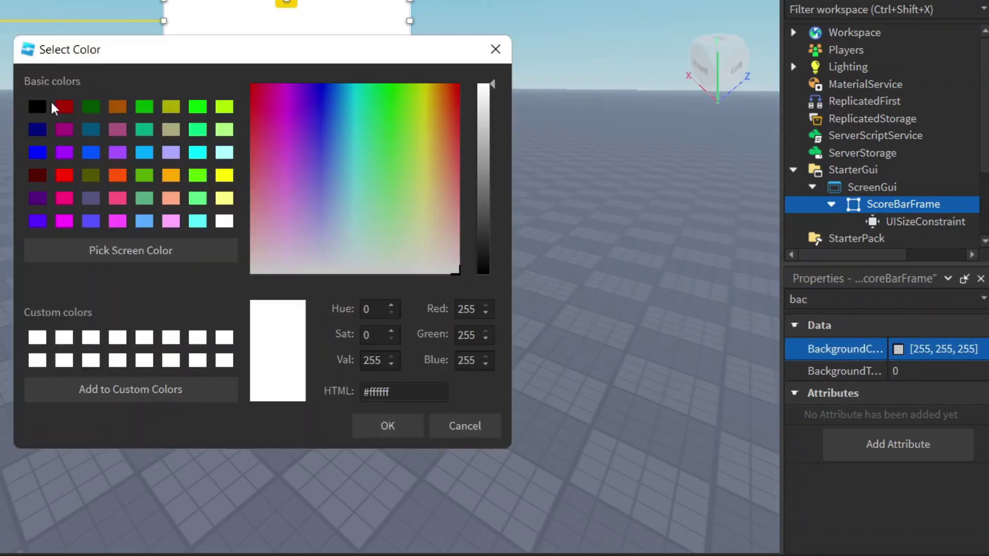
click(37, 106)
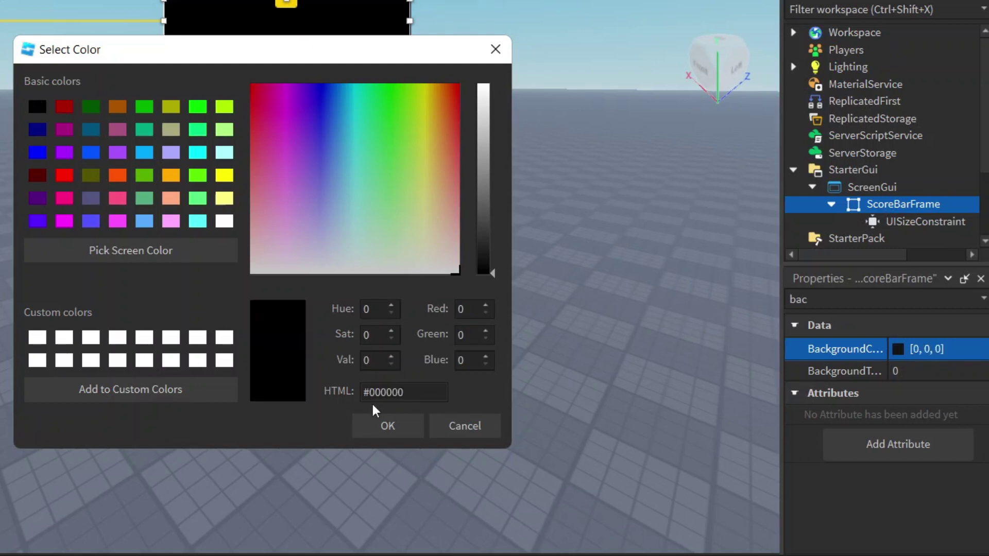
click(387, 426)
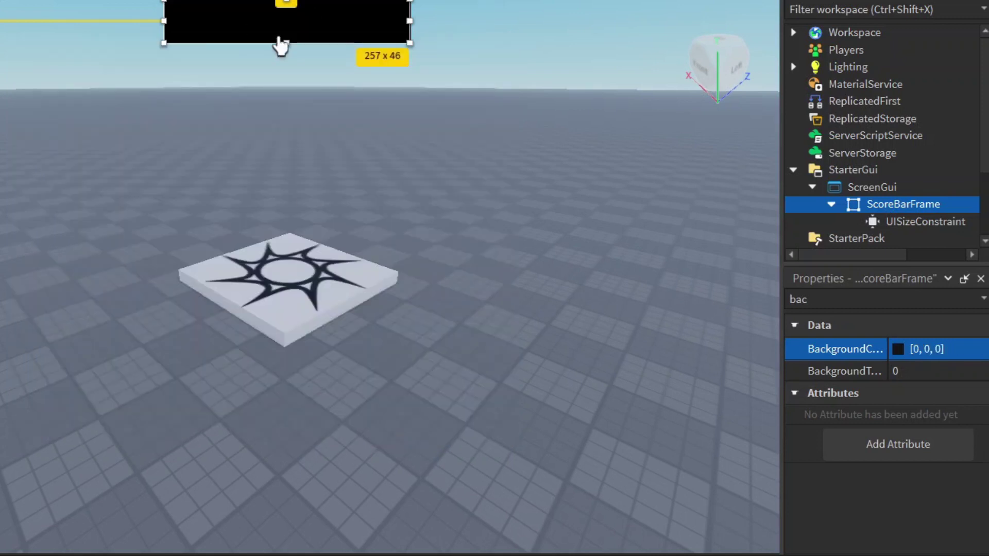
- Set BackgroundTransparency to 0.6 and deselect the bar to view it
click(900, 368)
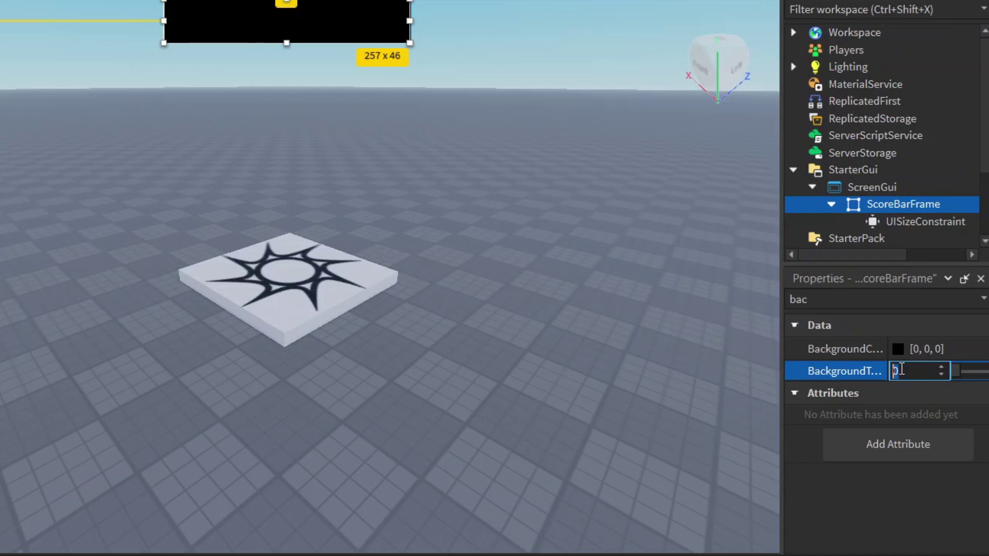
text(0.6)
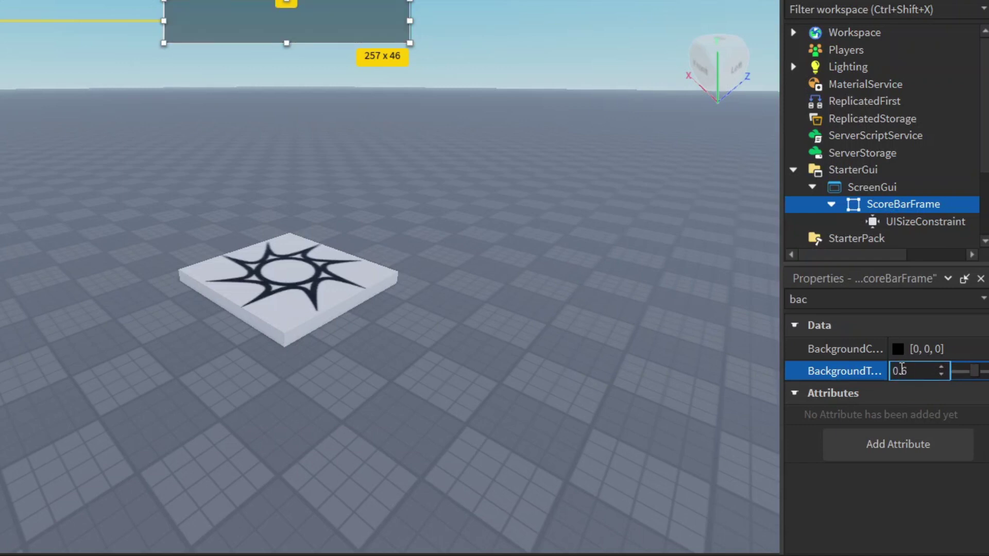
key(Return)
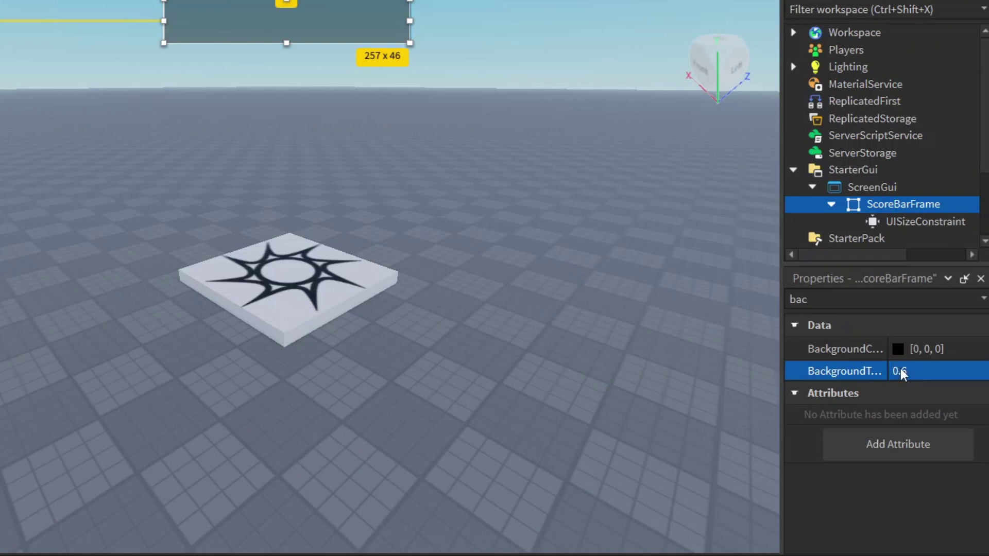
click(681, 378)
key(a)
key(s)
key(w)
key(s)
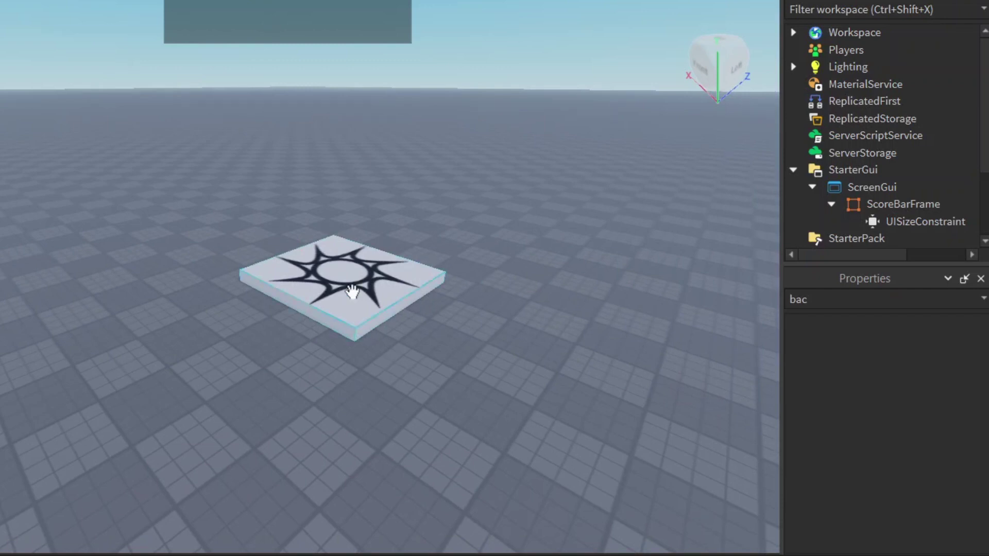
key(s)
key(d)
key(a)
key(a)
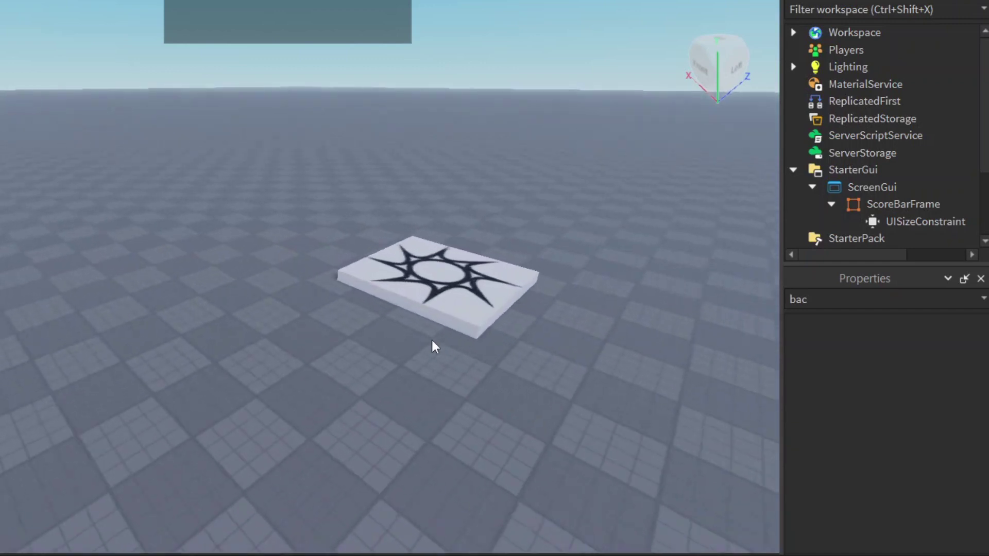
key(d)
key(a)
key(w)
key(q)
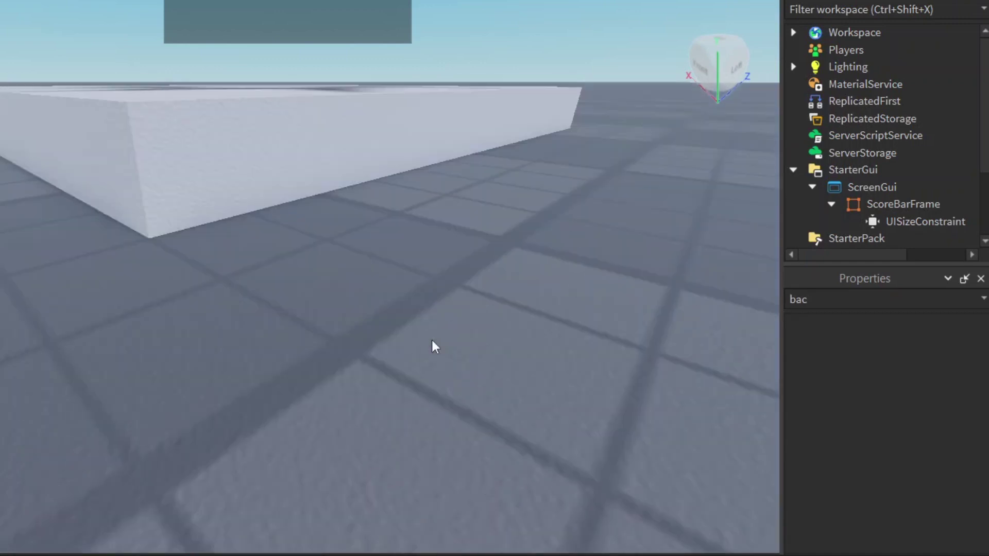
key(e)
key(q)
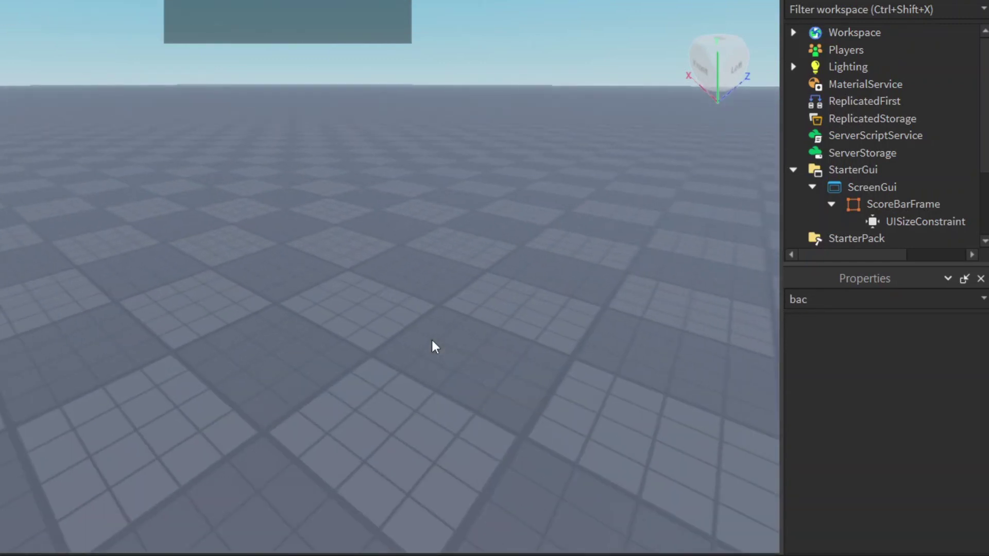
key(e)
key(s)
key(s)
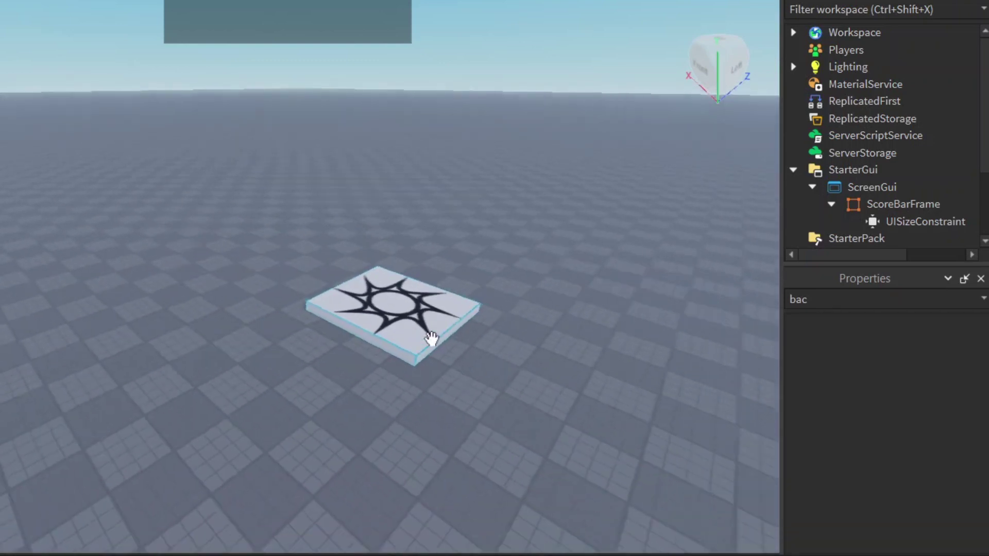
key(d)
key(w)
key(a)
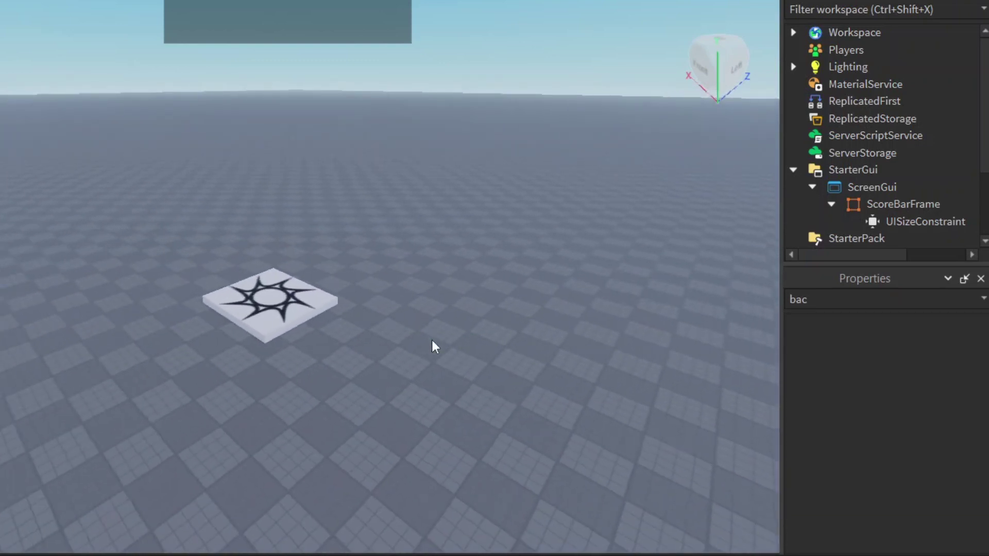
key(w)
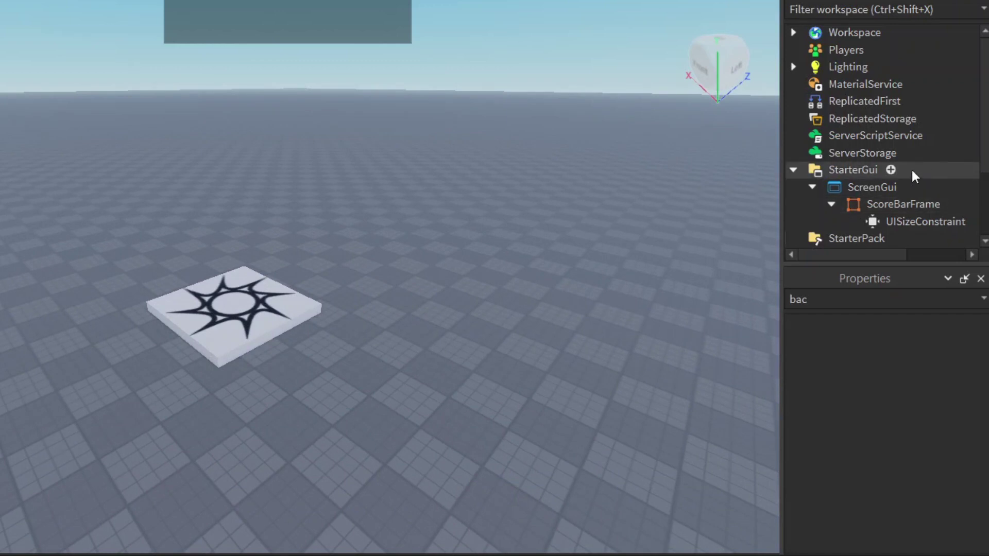
- Set ScoreBarFrame's BorderSizePixel to 0 and deselect it
click(902, 204)
click(839, 296)
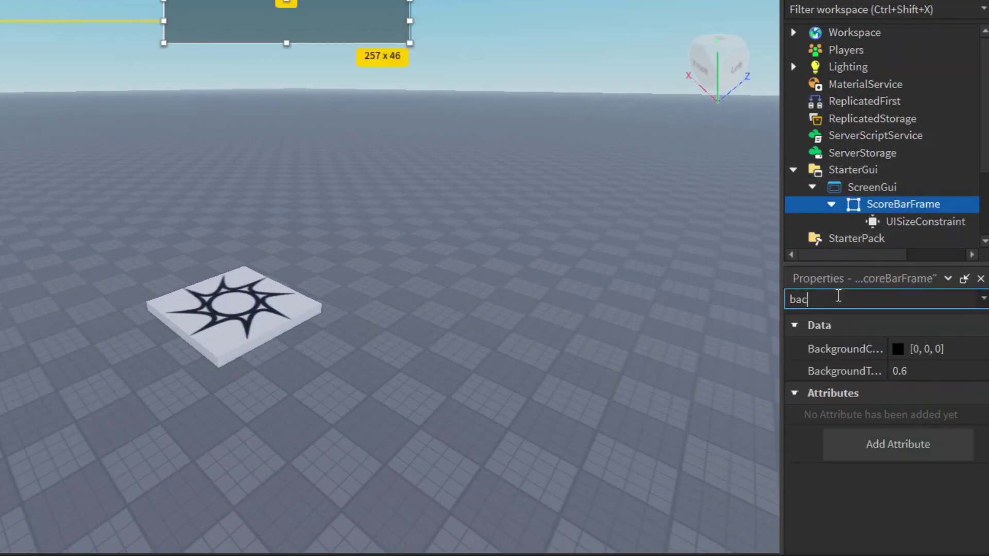
key(BackSpace)
key(BackSpace)
text(or)
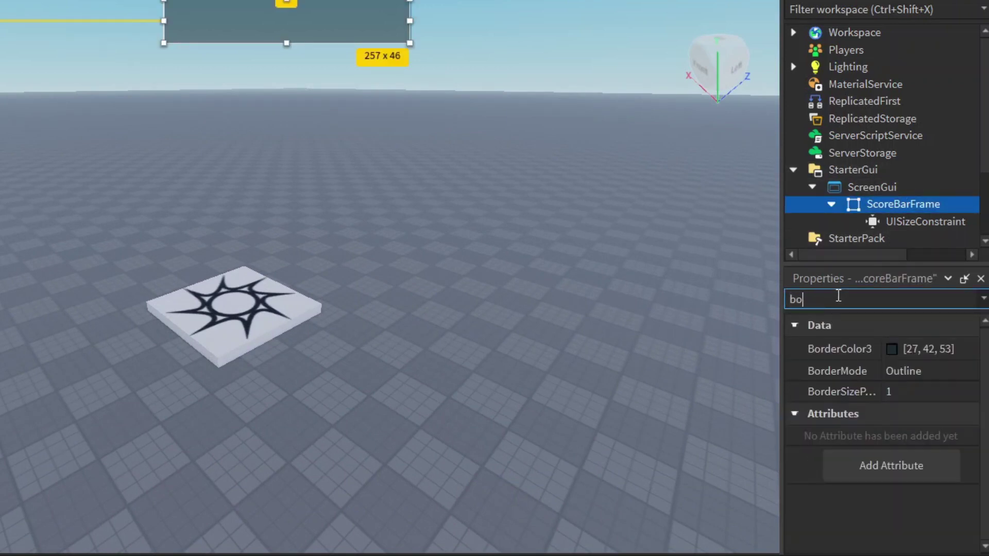
click(915, 391)
text(0)
key(Return)
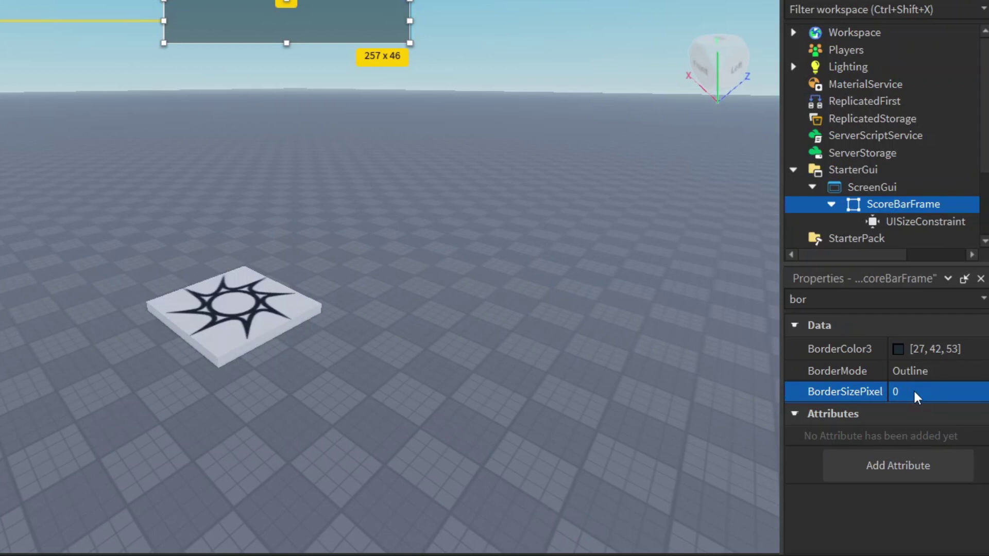
click(593, 355)
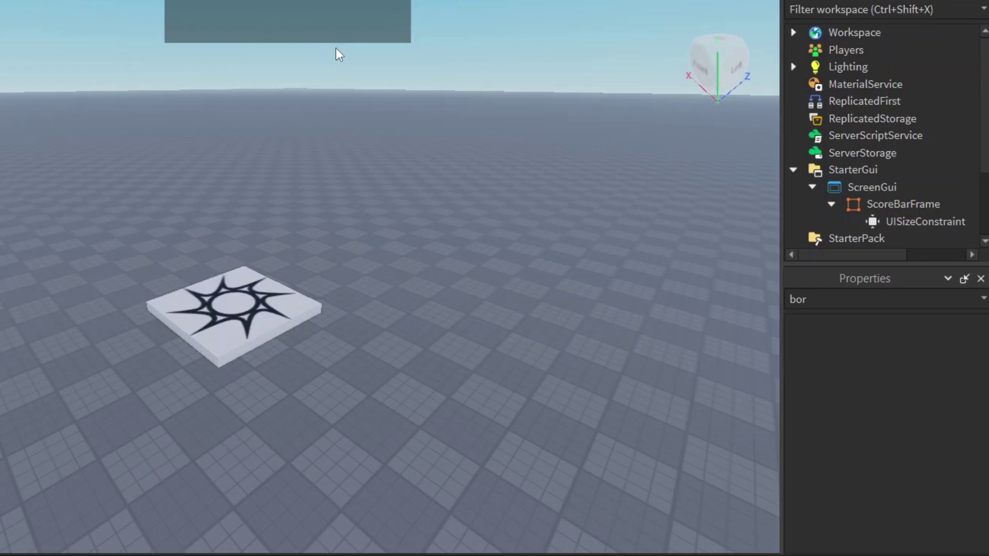
- Insert a UIListLayout into ScoreBarFrame and select it in Explorer
click(885, 204)
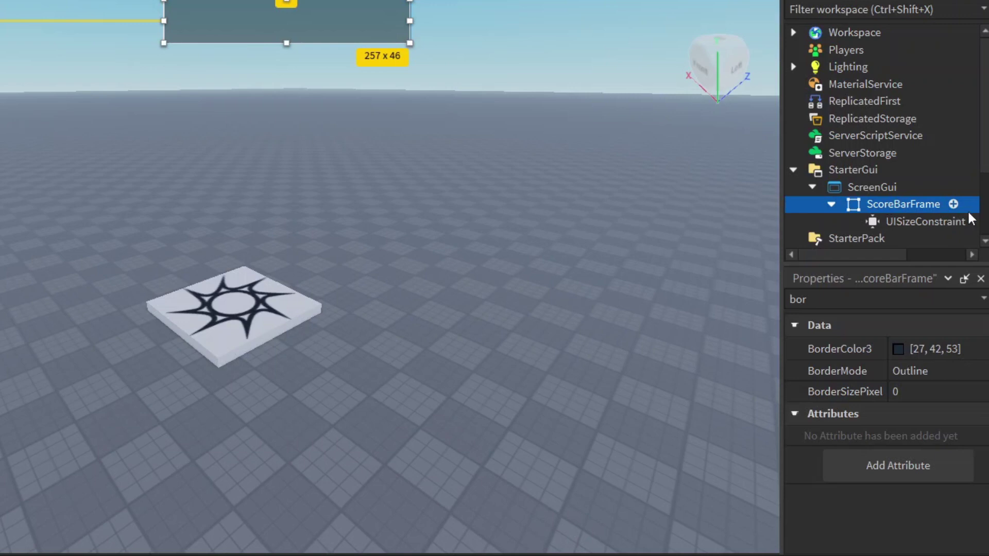
click(953, 204)
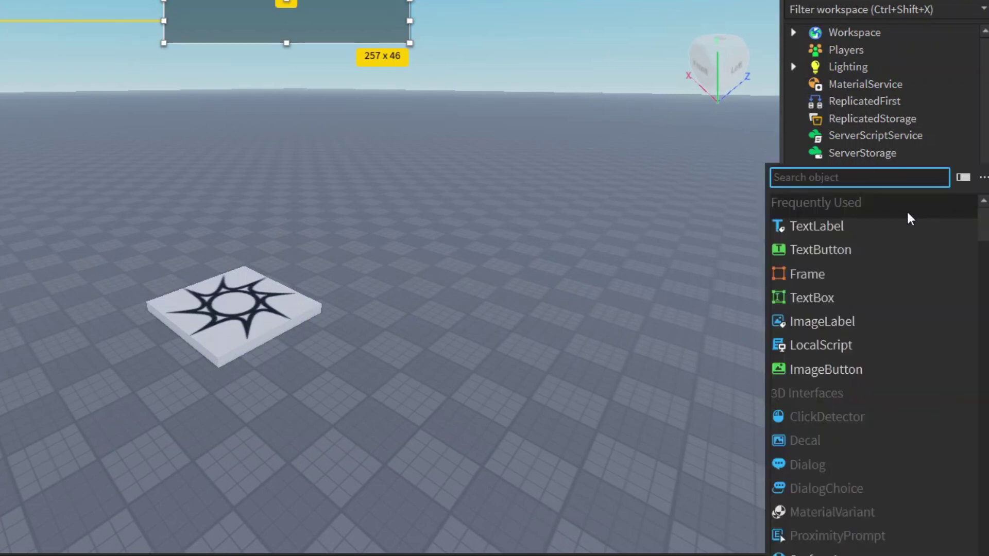
text(uilisst)
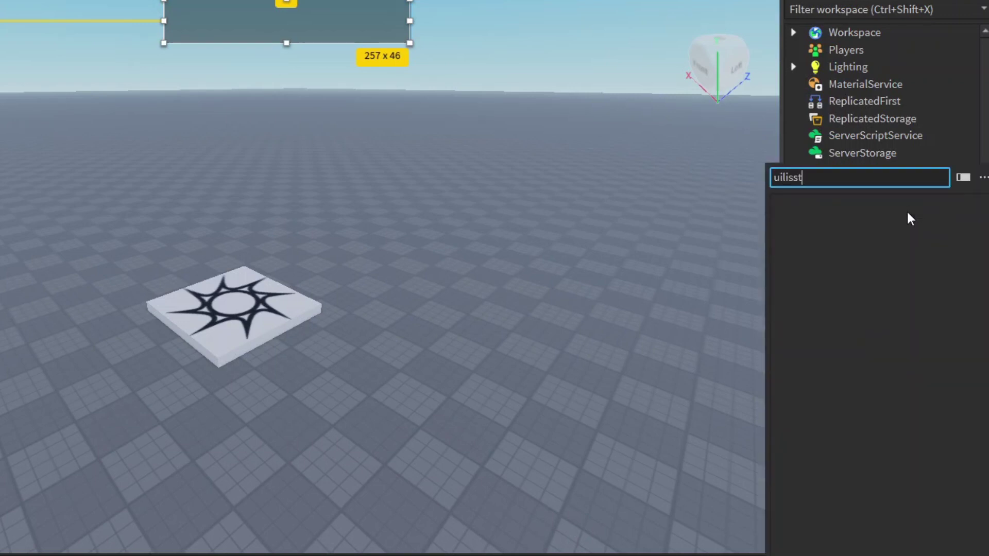
key(BackSpace)
click(865, 204)
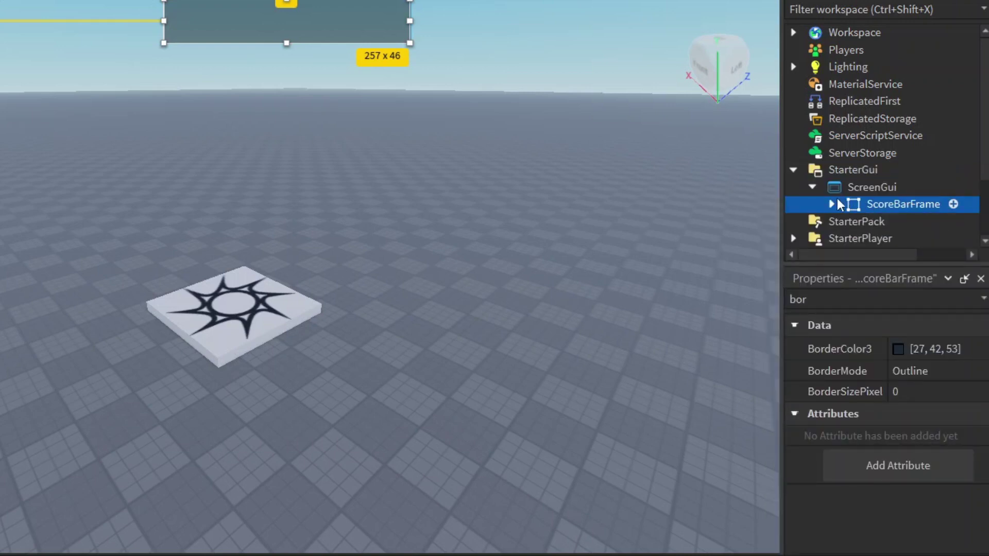
click(832, 203)
click(881, 220)
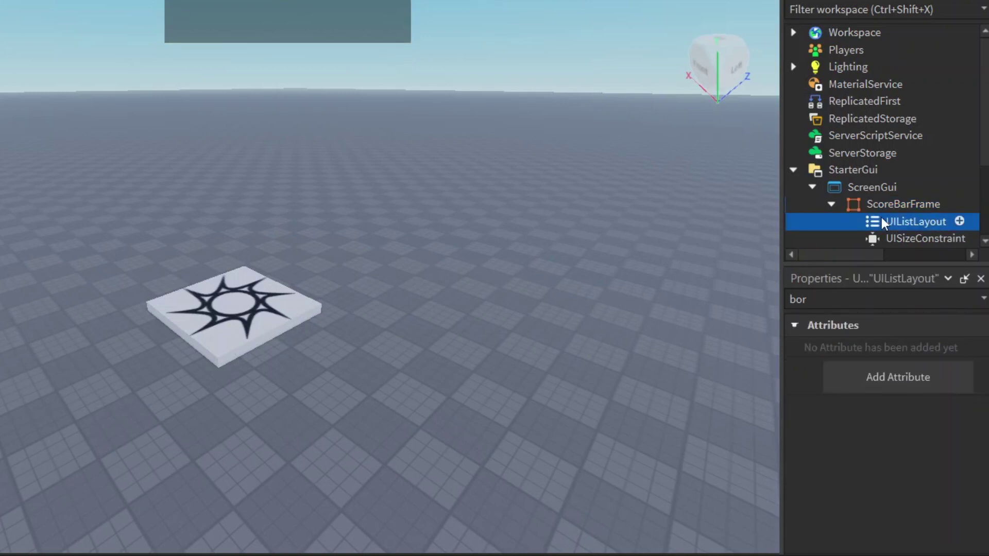
- Set the UIListLayout's FillDirection to Horizontal
click(859, 298)
key(ctrl+a)
text(fill)
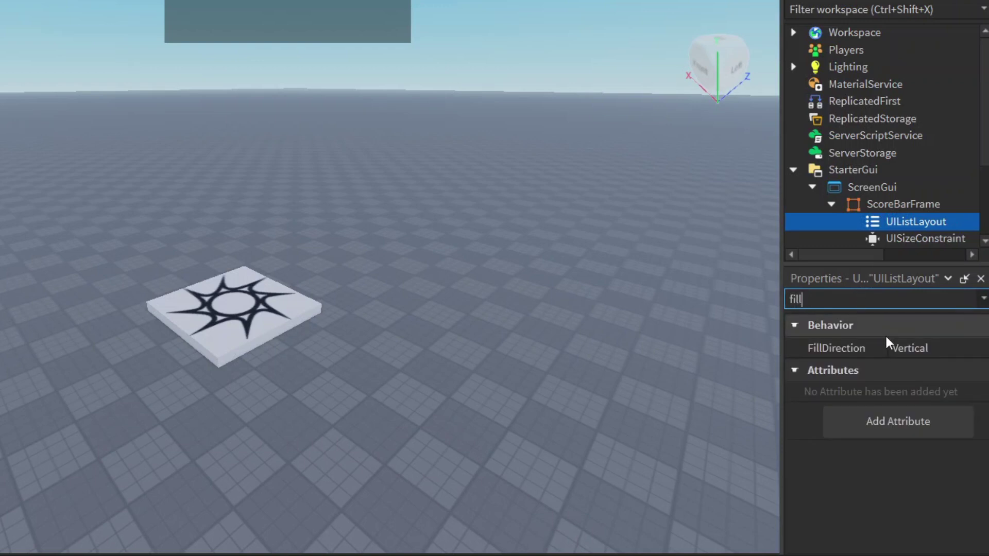
click(895, 353)
click(910, 352)
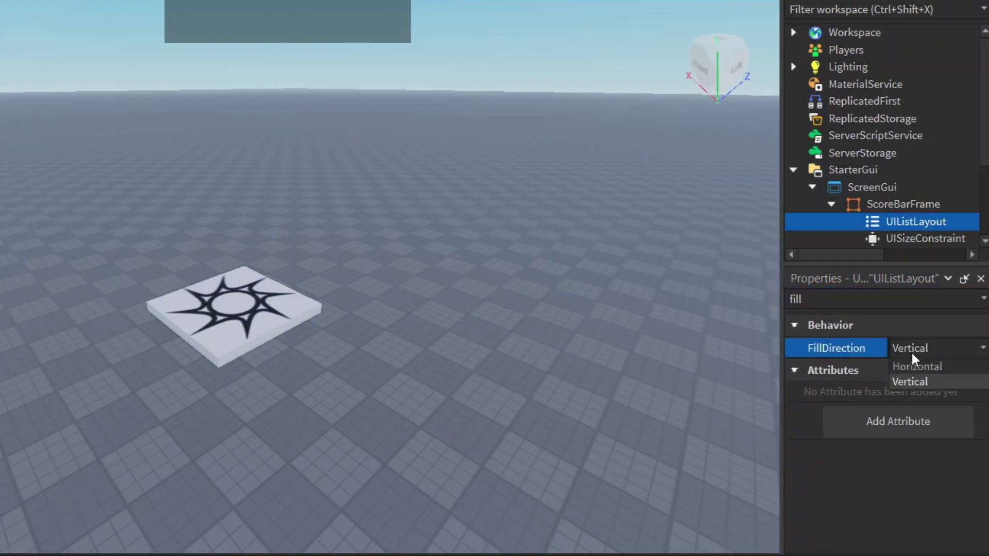
click(911, 365)
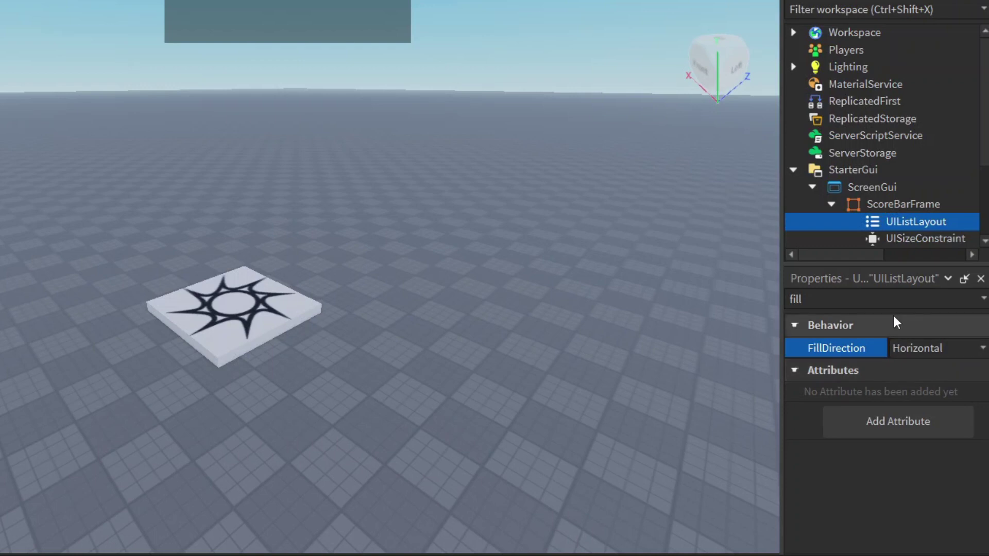
- Set the UIListLayout's VerticalAlignment to Center
click(828, 298)
key(BackSpace)
key(BackSpace)
key(BackSpace)
key(BackSpace)
text(ver)
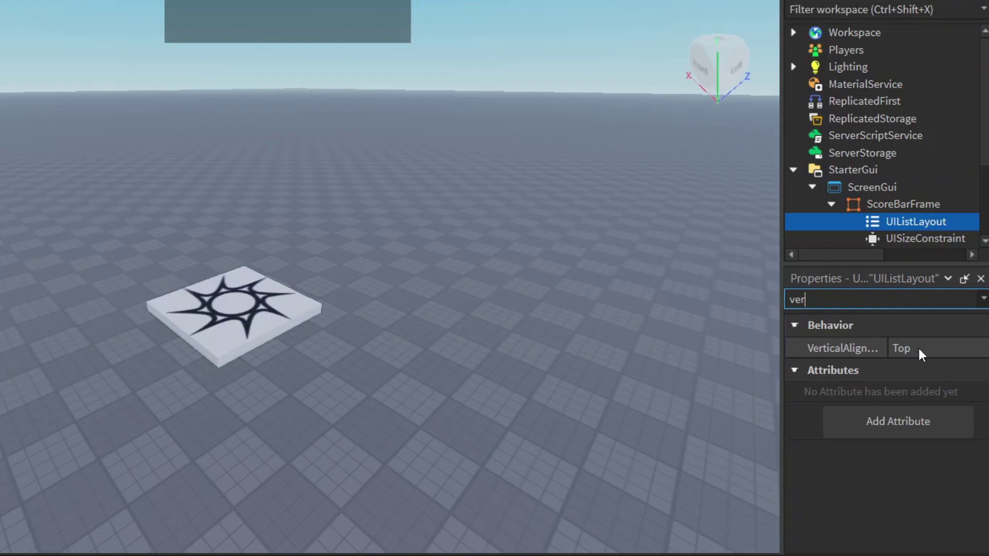
click(917, 346)
click(918, 346)
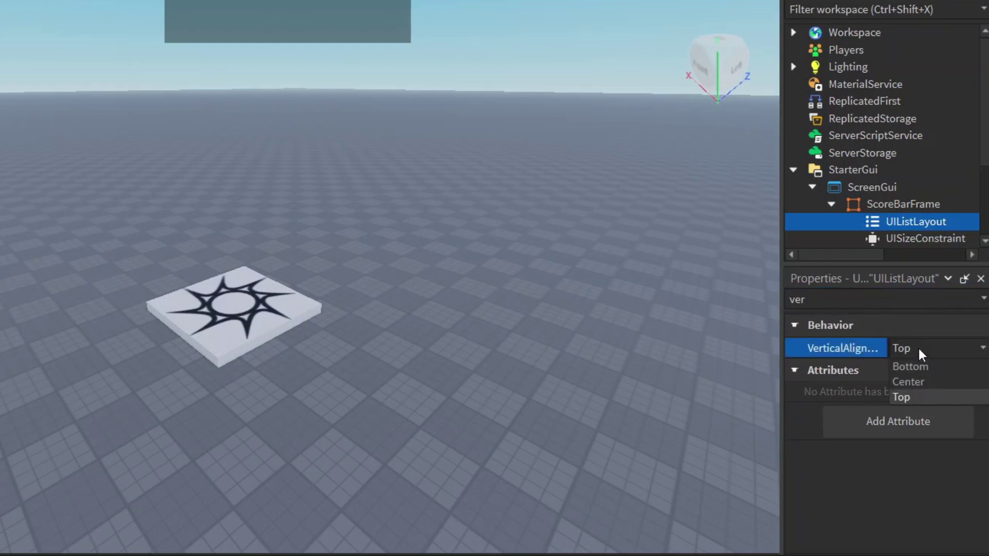
click(923, 381)
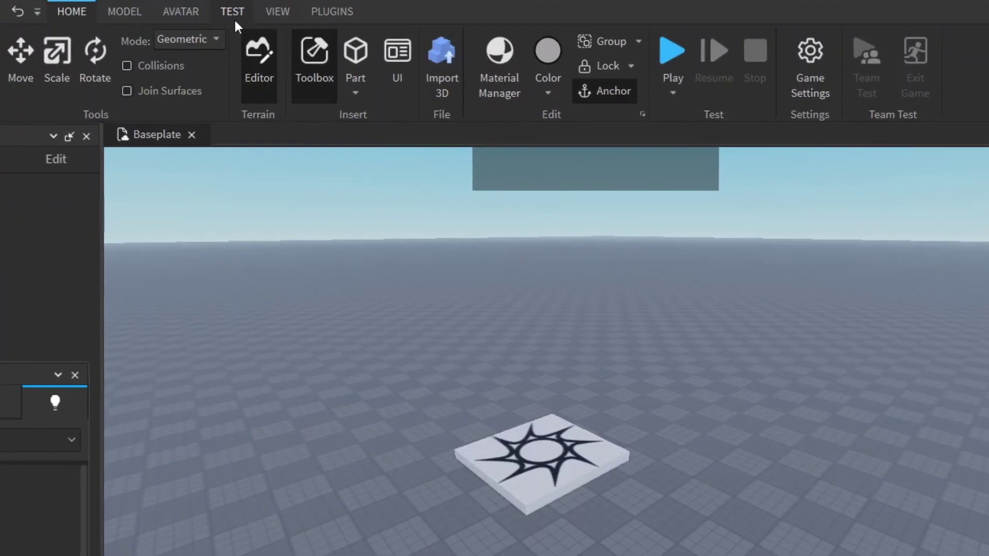
- Turn on device emulation and preview the score bar on iPhone X and iPhone XR
click(234, 15)
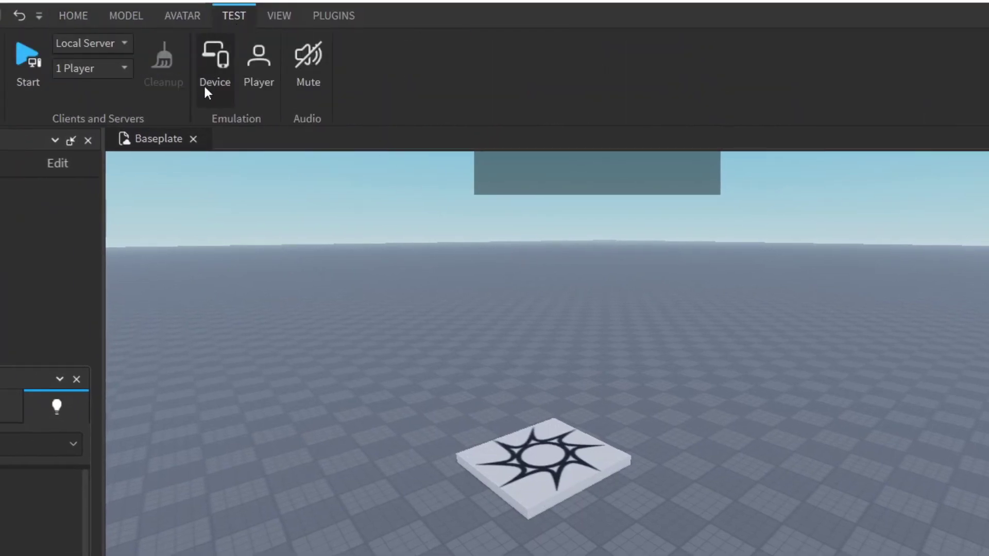
click(210, 58)
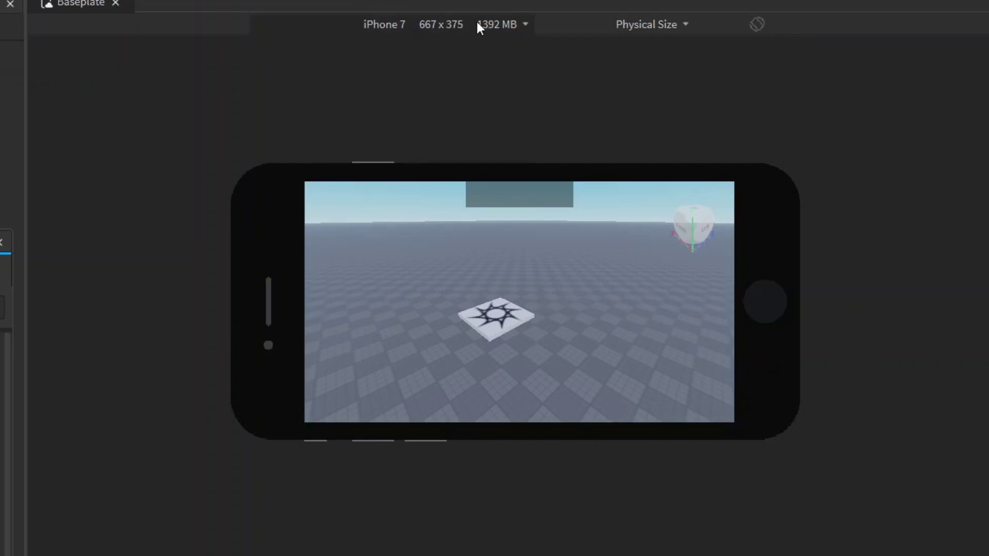
click(442, 23)
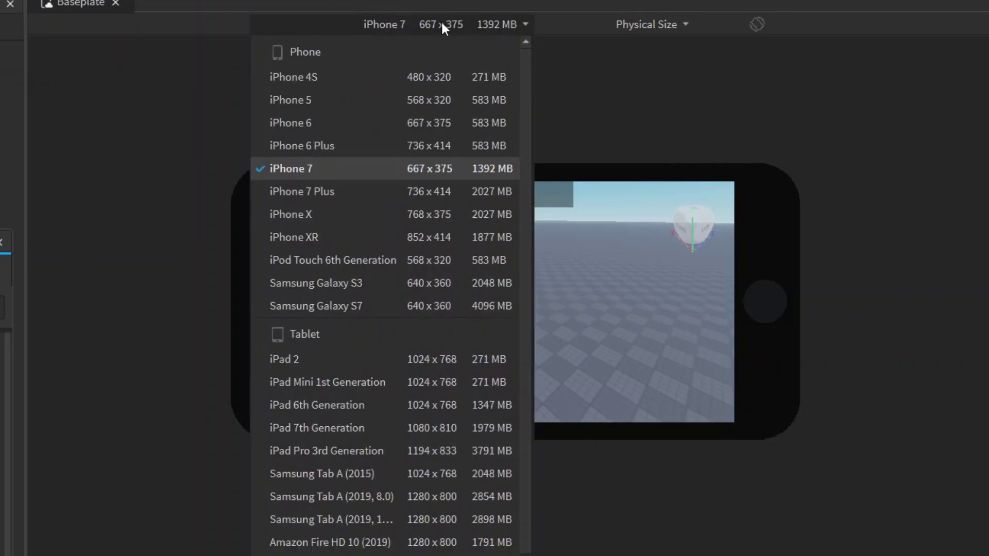
click(332, 215)
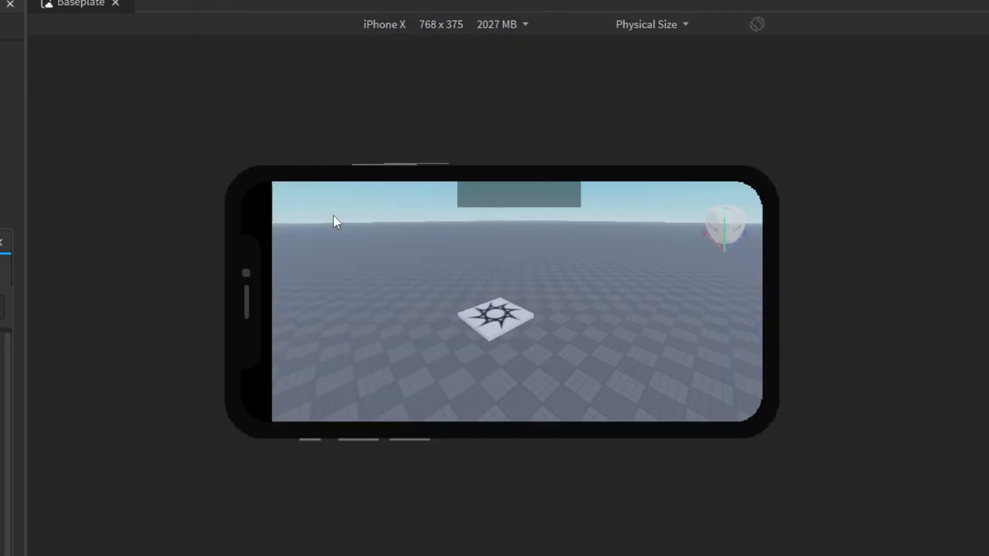
click(491, 24)
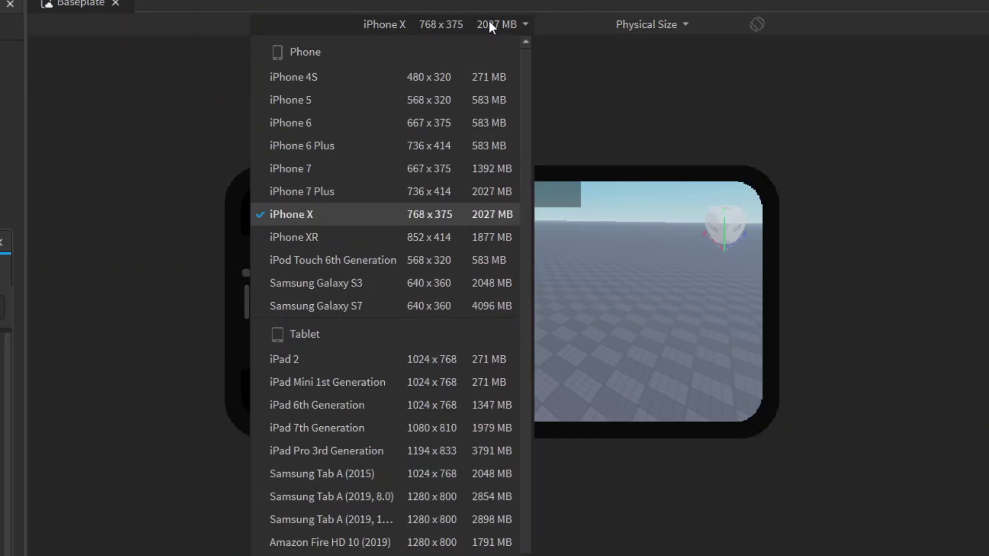
click(331, 237)
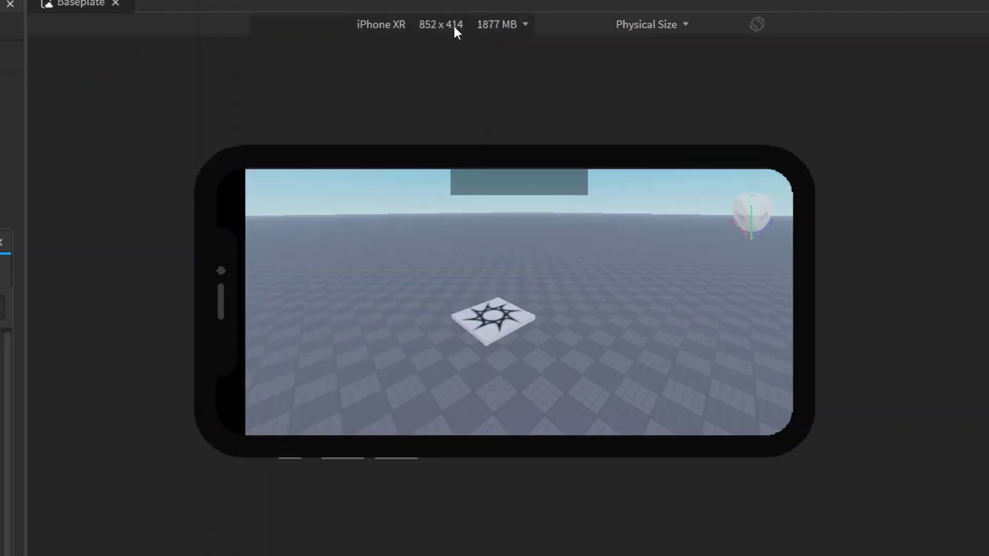
- Preview the score bar on Xbox One and then on iPhone 7
click(467, 22)
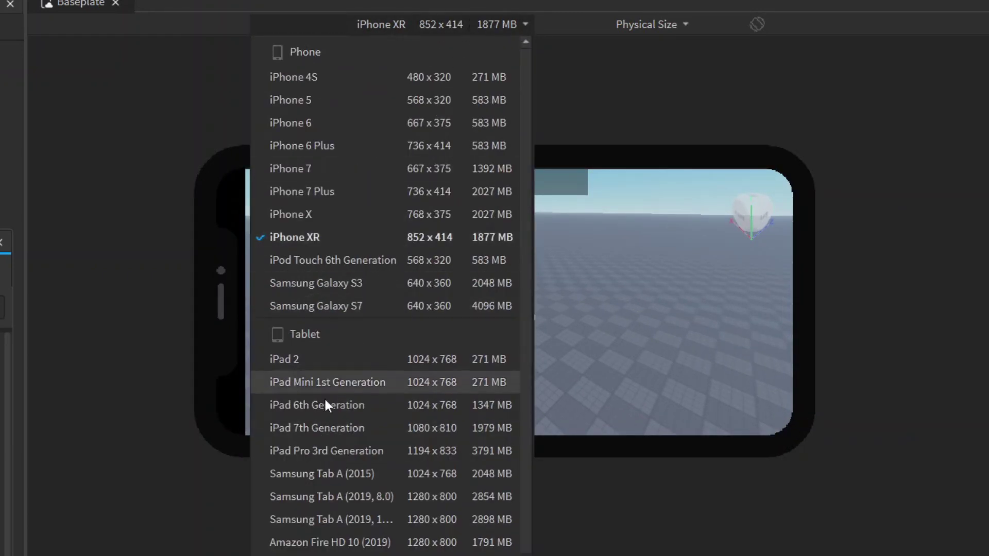
scroll(352, 421, down, 3)
scroll(350, 419, down, 2)
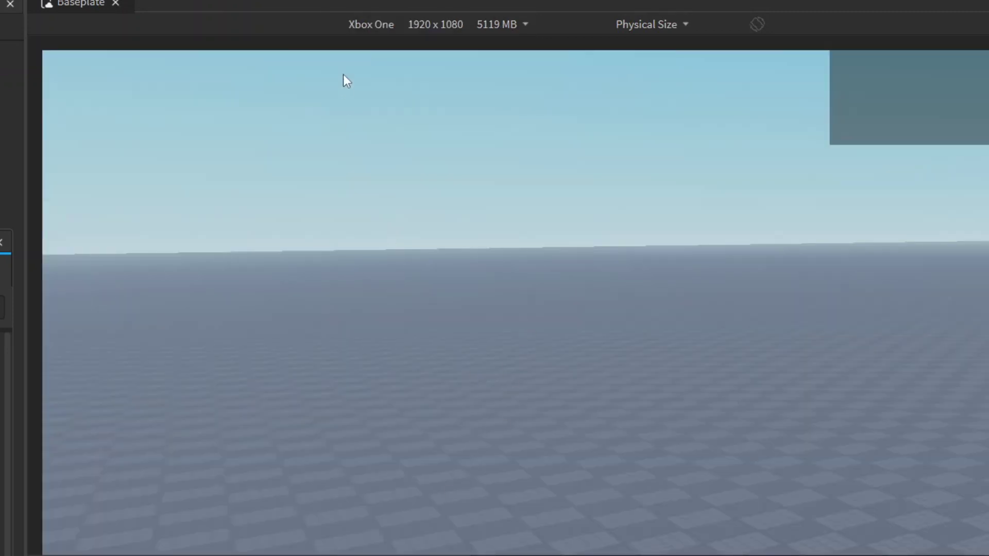
click(438, 20)
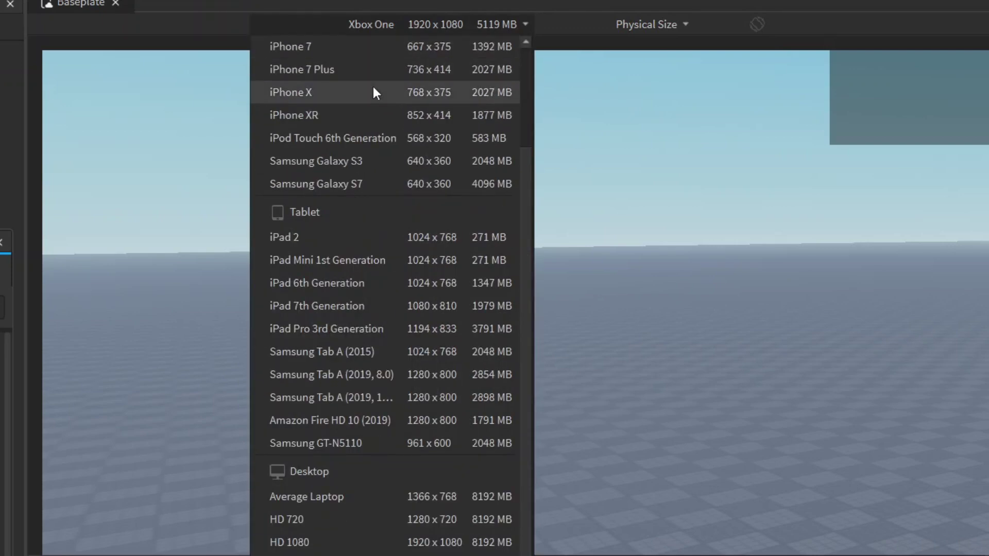
click(379, 58)
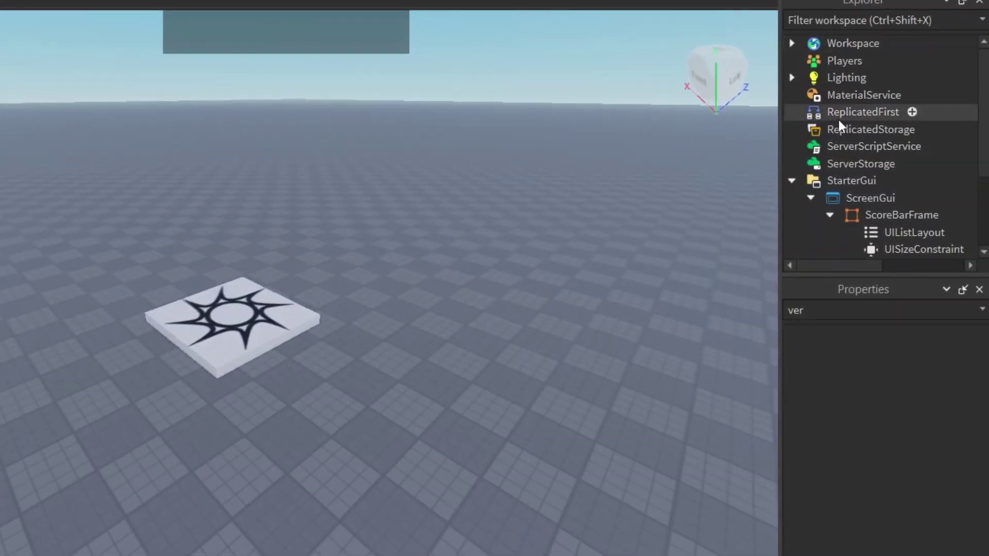
- Insert an ImageLabel into ScoreBarFrame and select it
click(891, 213)
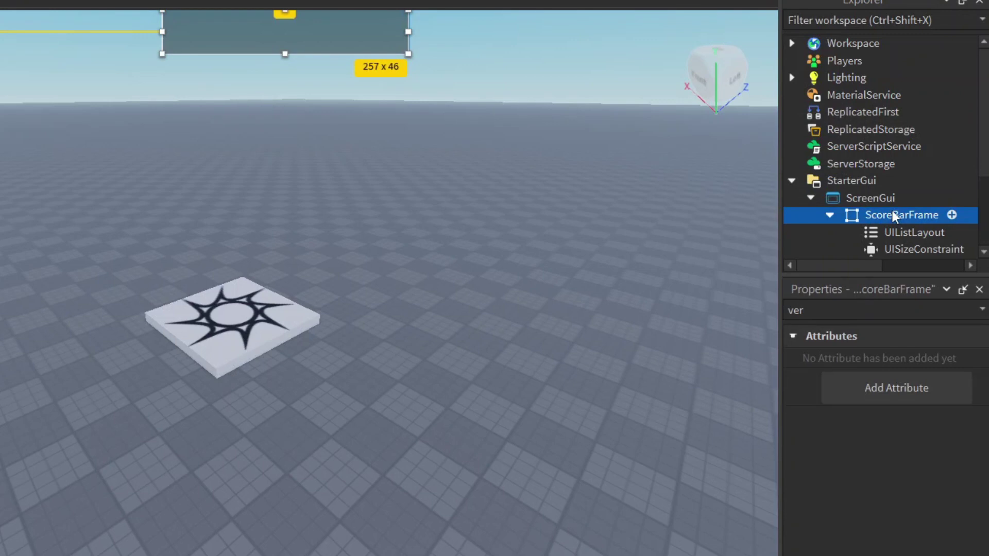
click(951, 214)
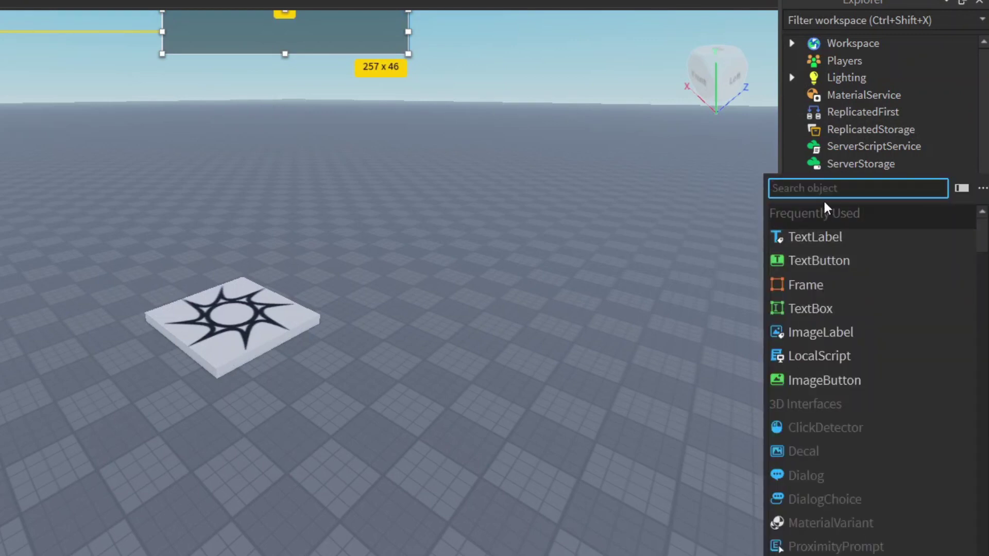
click(799, 329)
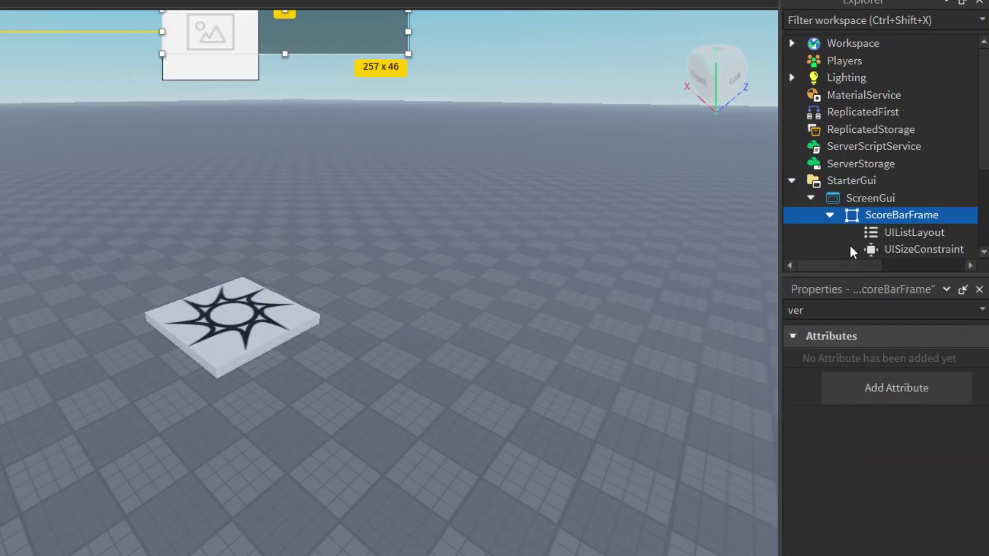
scroll(878, 205, down, 5)
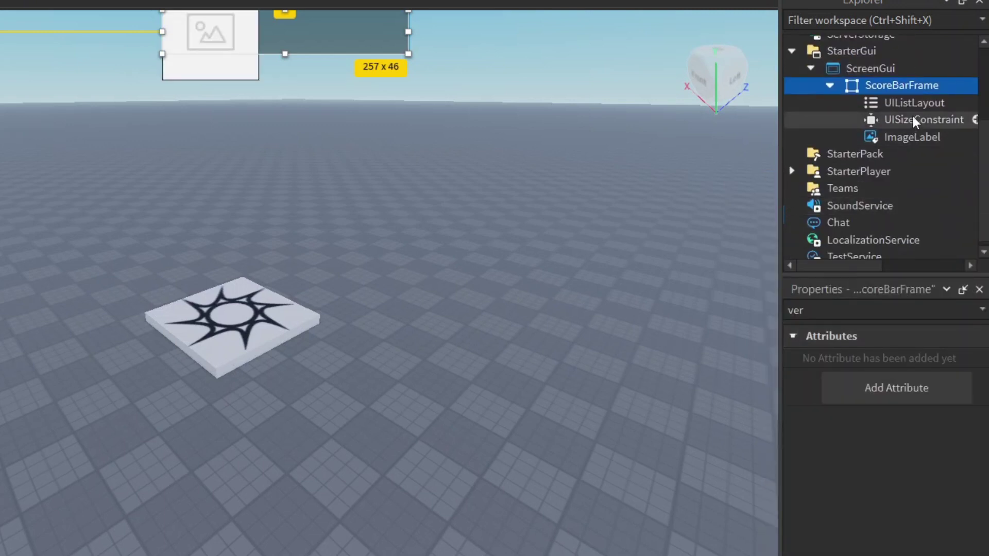
click(909, 134)
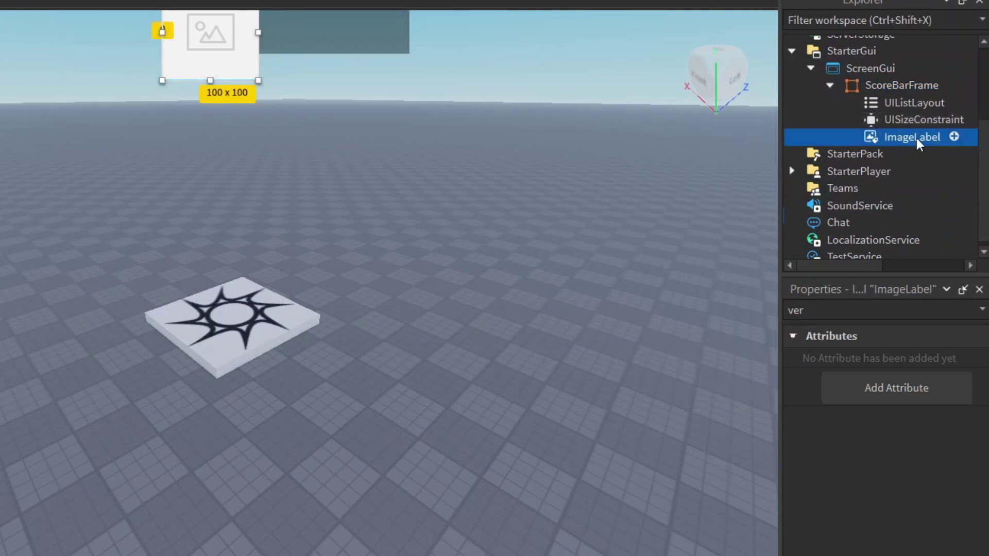
click(916, 138)
click(843, 311)
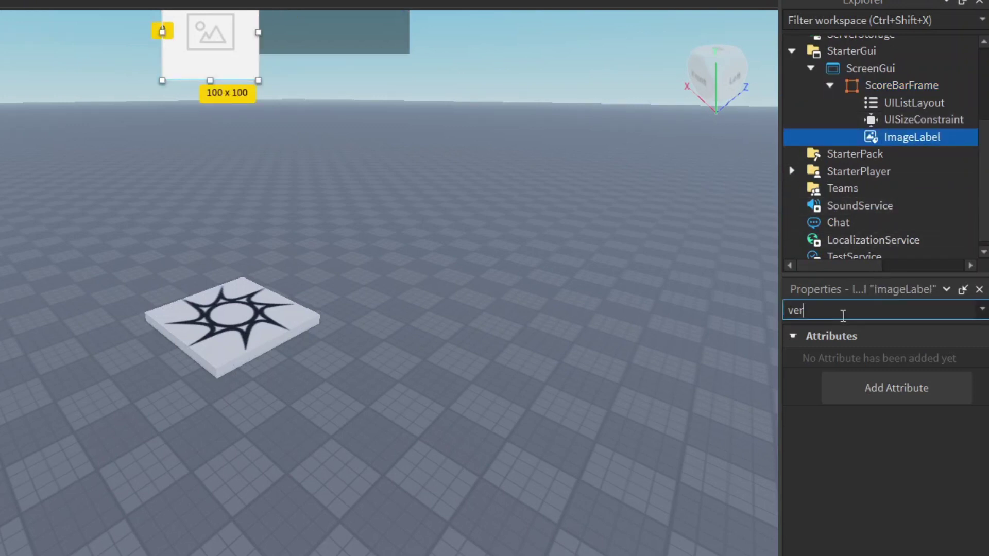
key(BackSpace)
key(BackSpace)
key(BackSpace)
text(image)
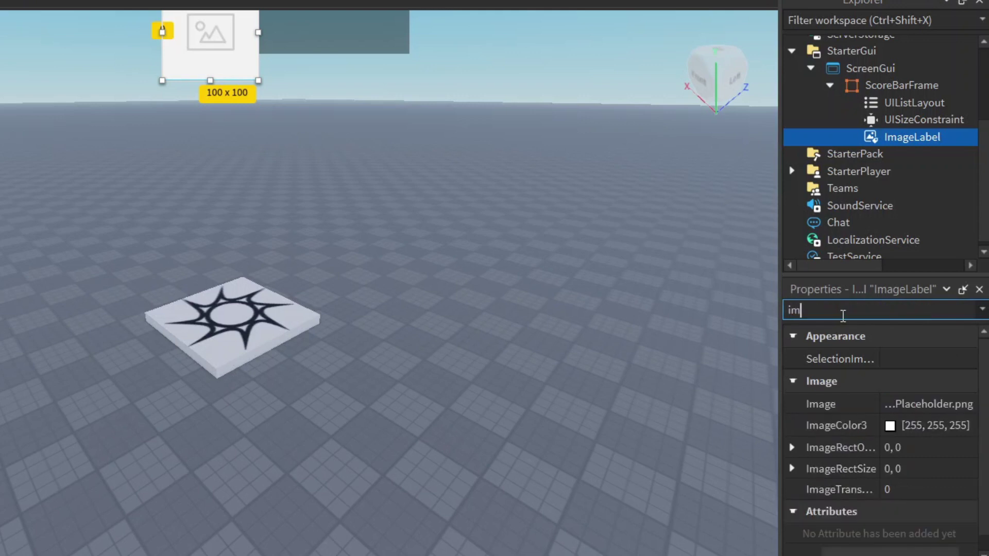
click(916, 404)
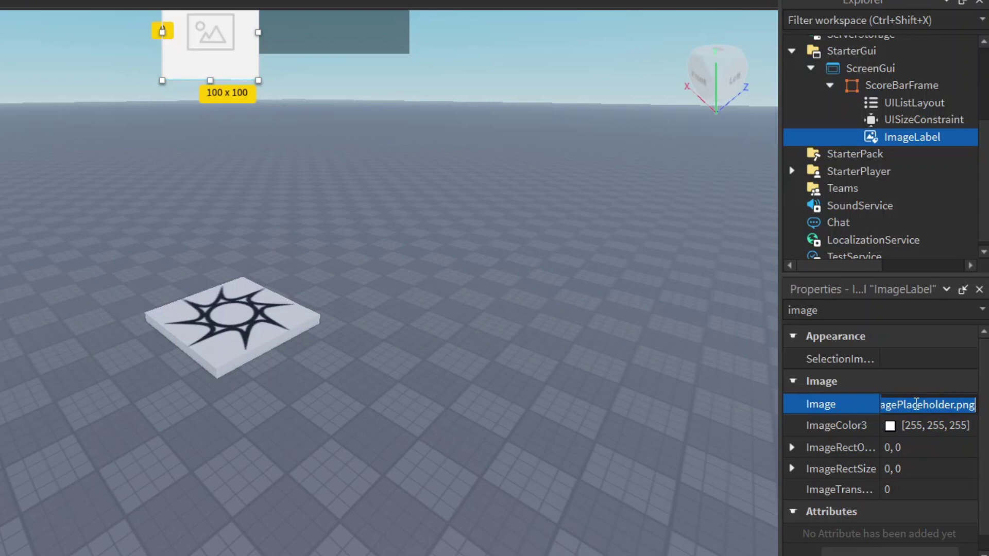
text(rb)
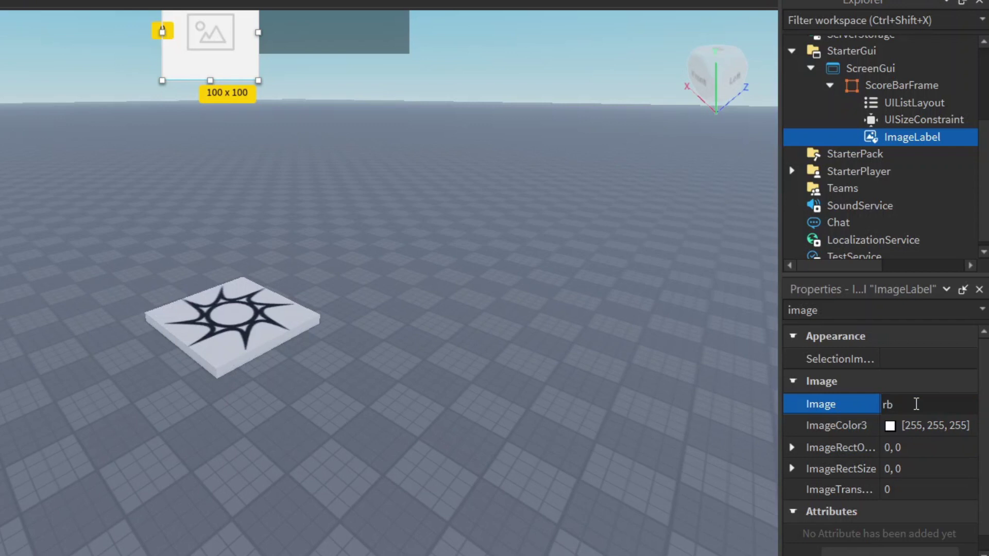
text(xass)
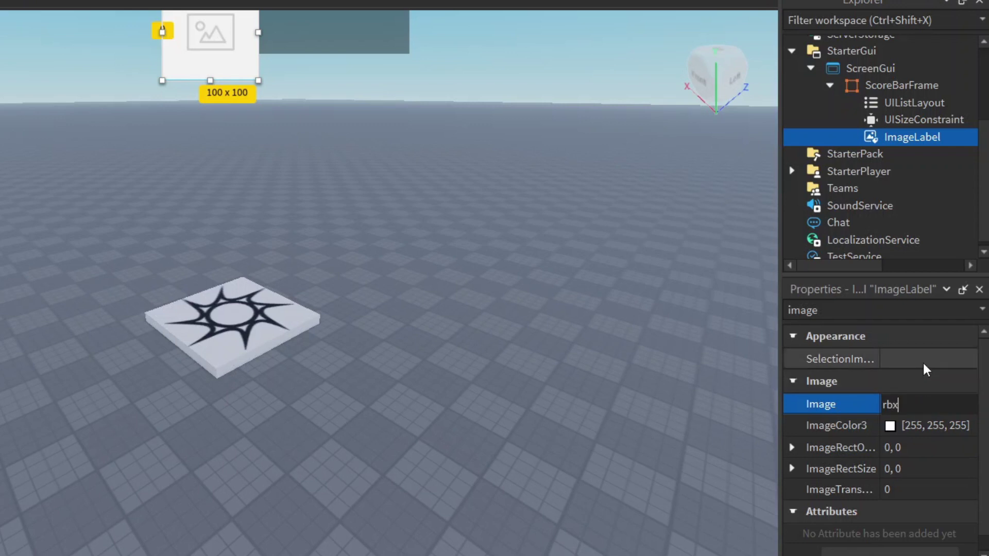
text(etid://5673)
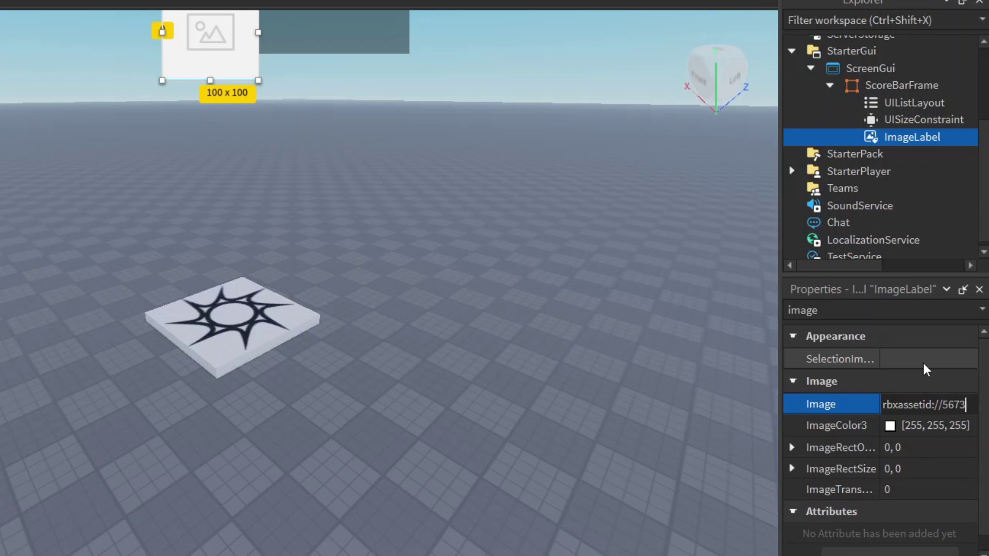
text(78)
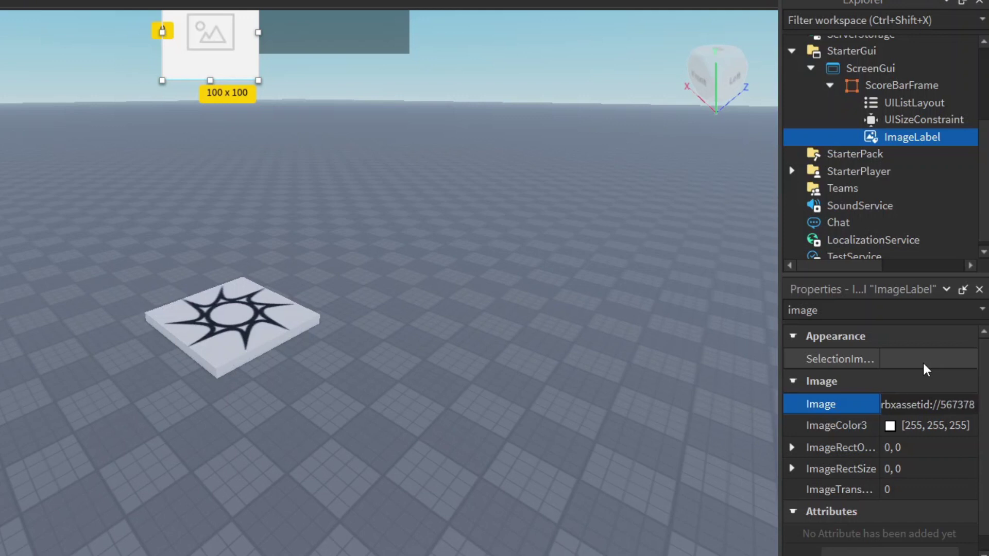
text(664)
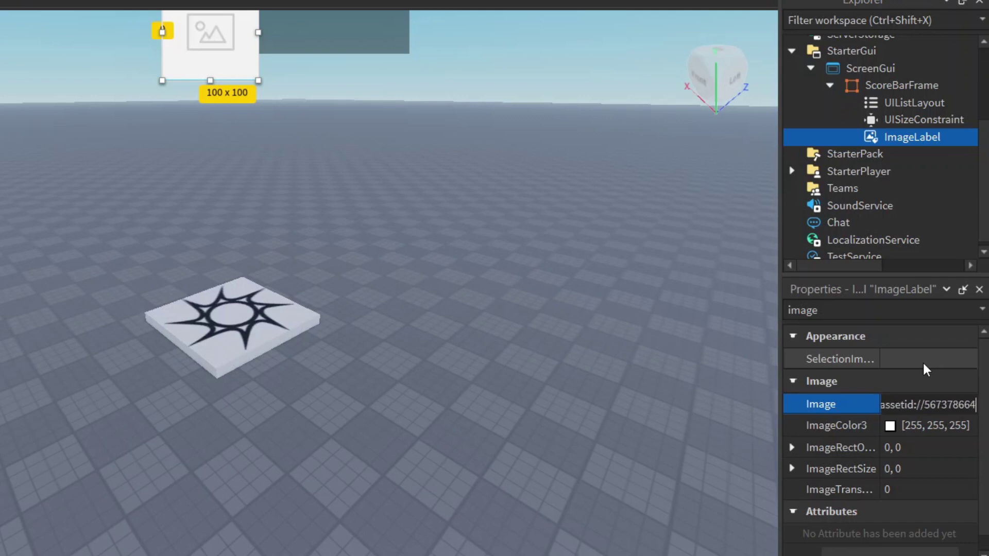
text(4)
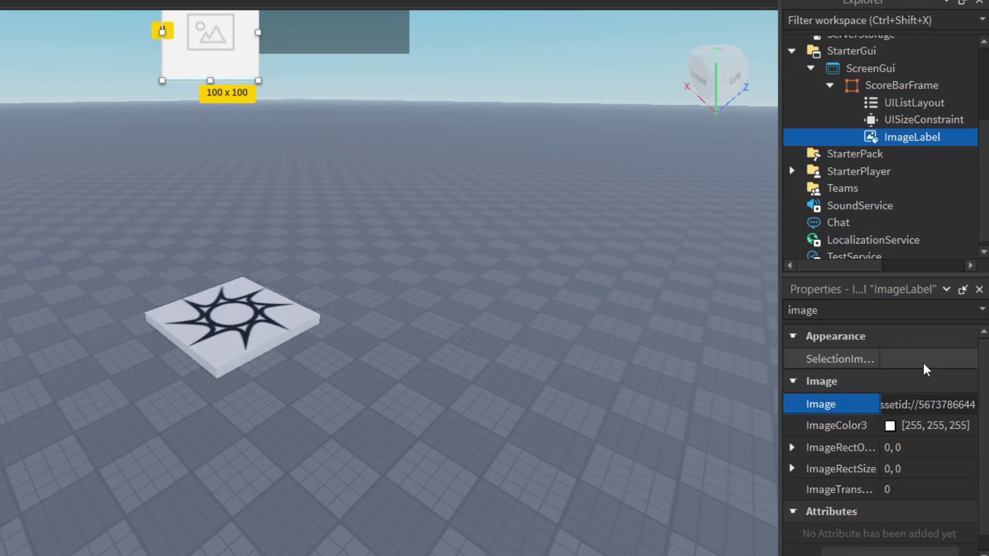
key(Return)
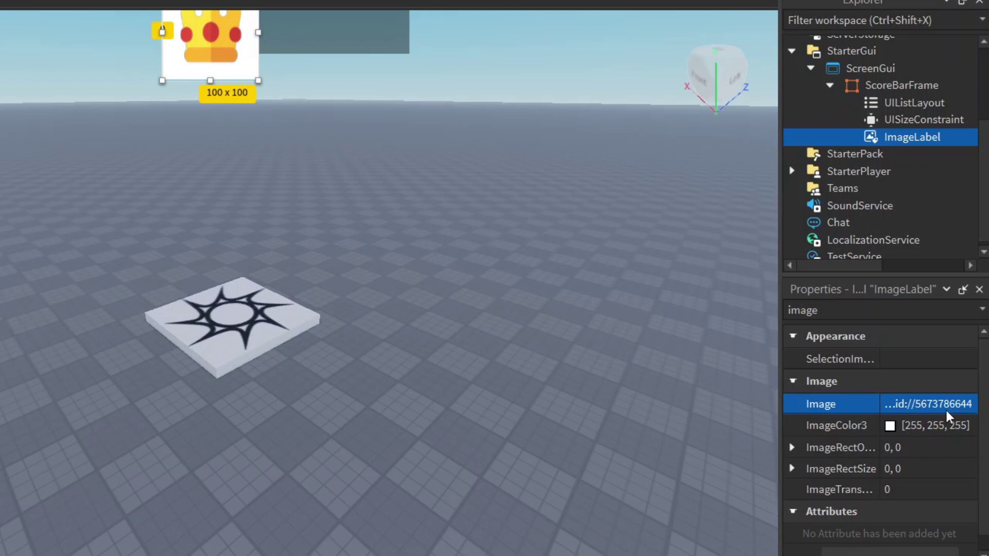
click(871, 309)
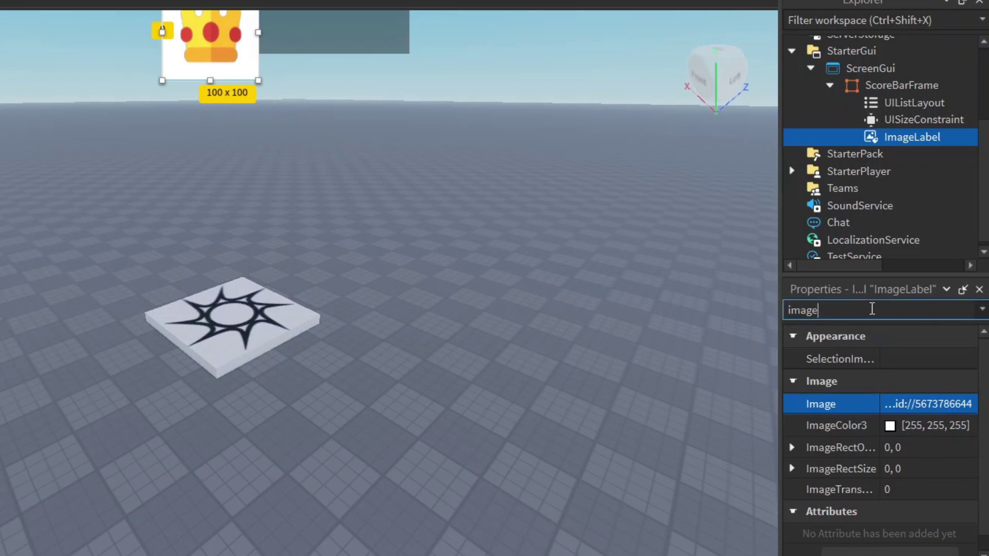
- Set the crown ImageLabel's Size to {1.25, 0},{1, 0}
key(ctrl+a)
text(size)
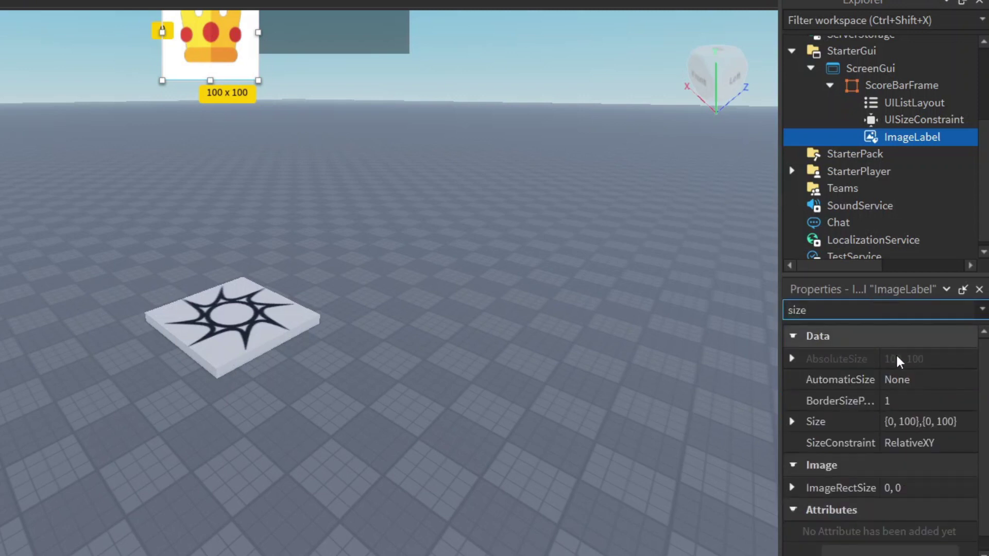
click(792, 421)
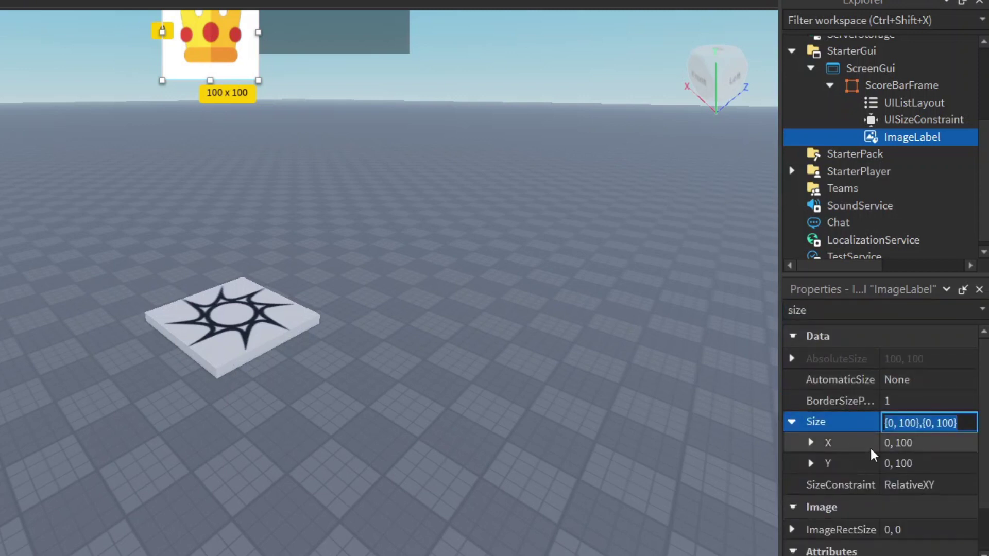
click(896, 447)
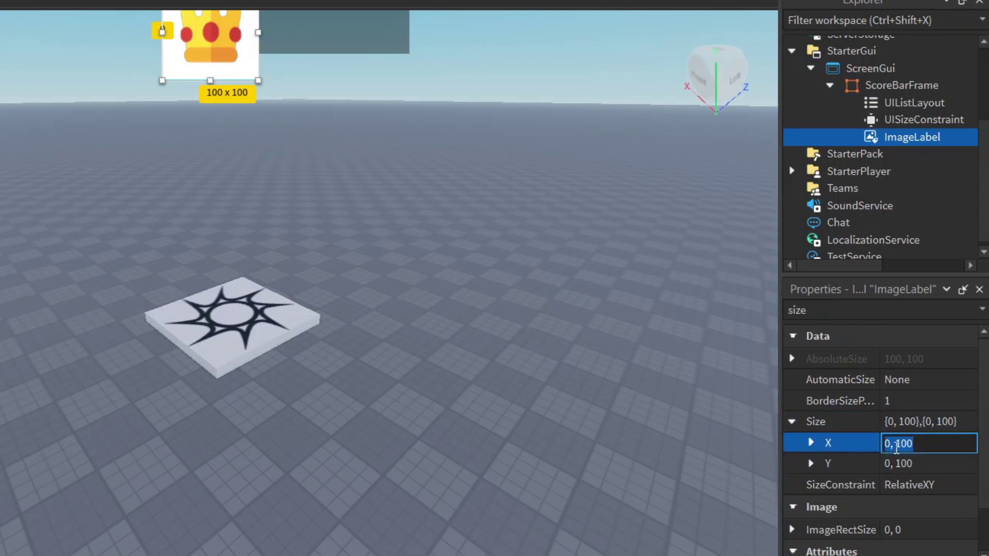
text(1.35)
text(, 0)
key(Return)
click(912, 462)
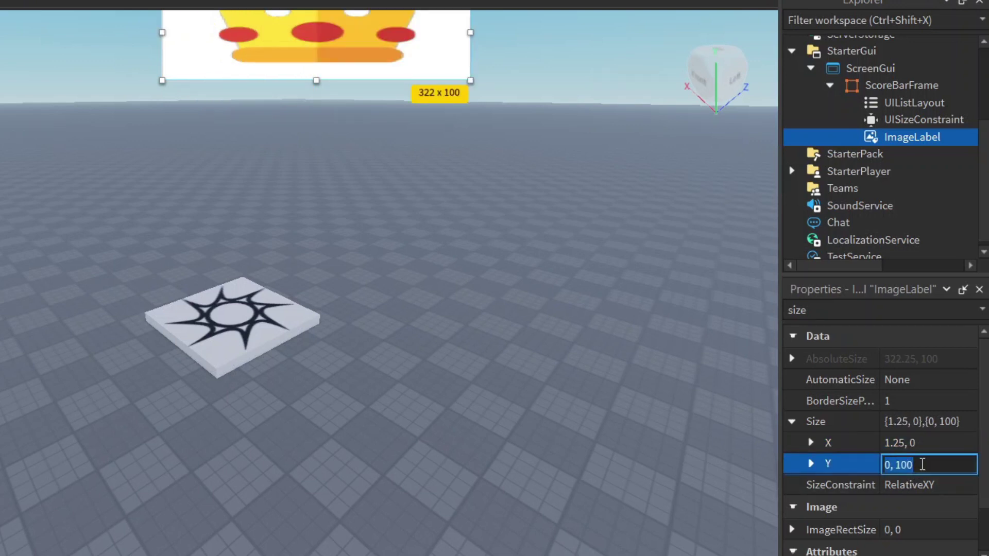
text(1, 0)
key(Return)
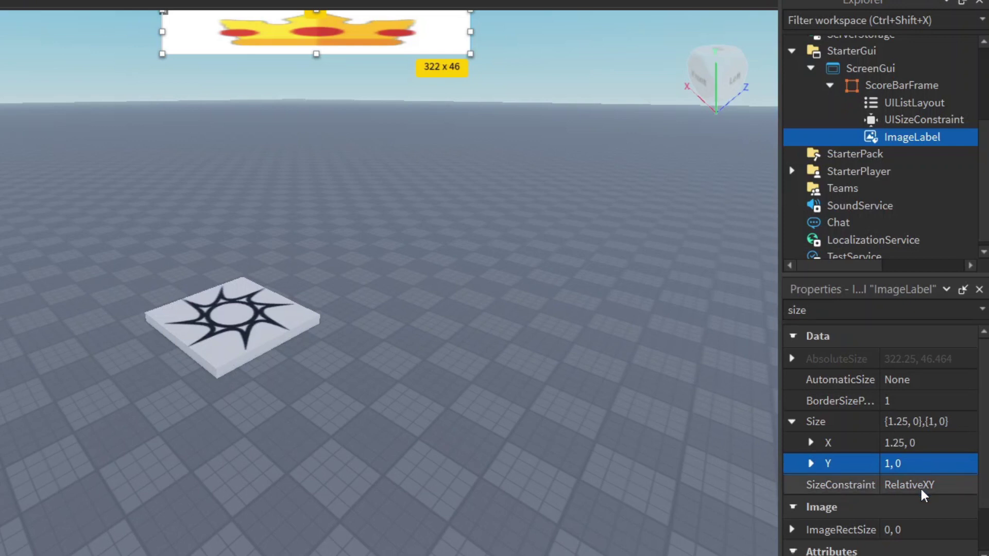
- Set the crown's SizeConstraint to RelativeYY
click(920, 487)
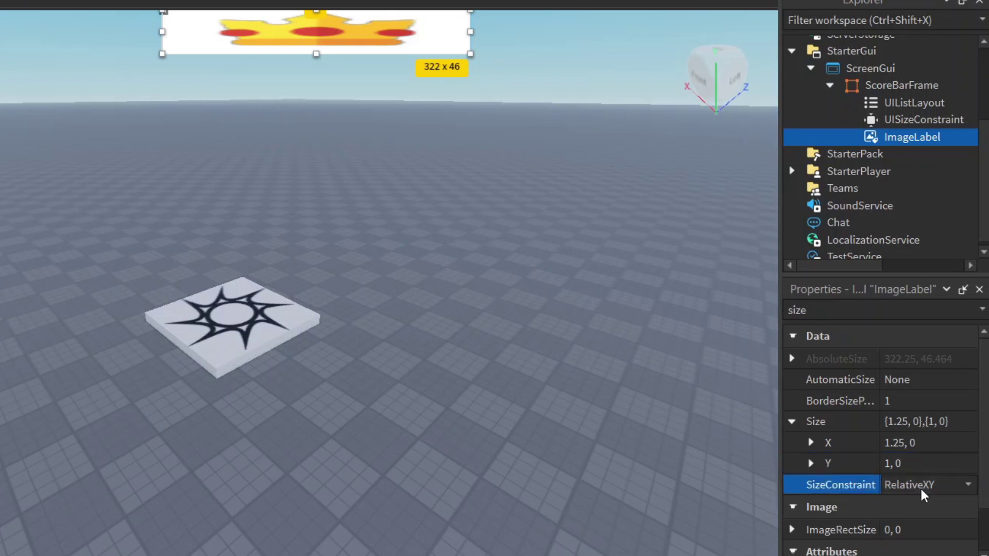
click(919, 487)
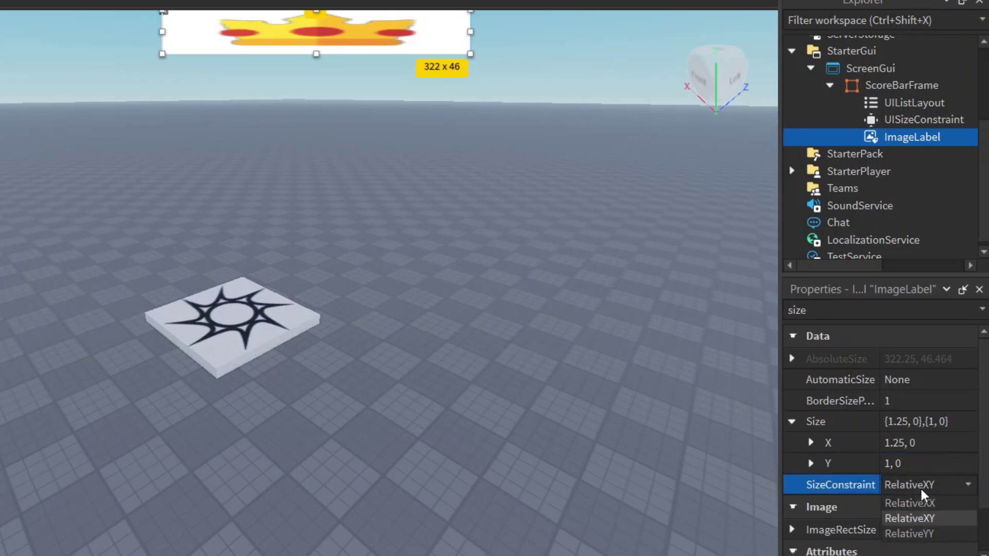
click(915, 534)
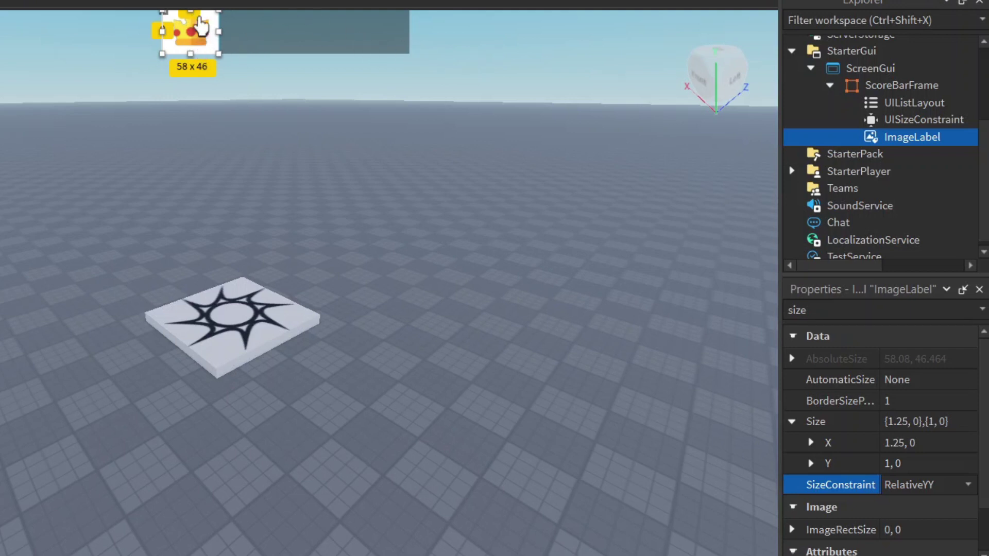
click(309, 32)
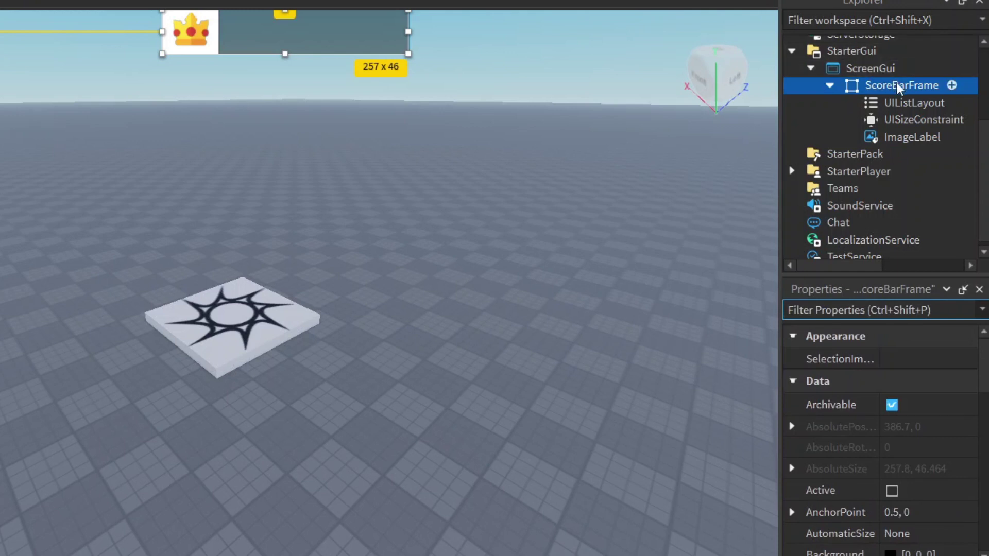
- Set ScoreBarFrame's LayoutOrder to 1
text(lay)
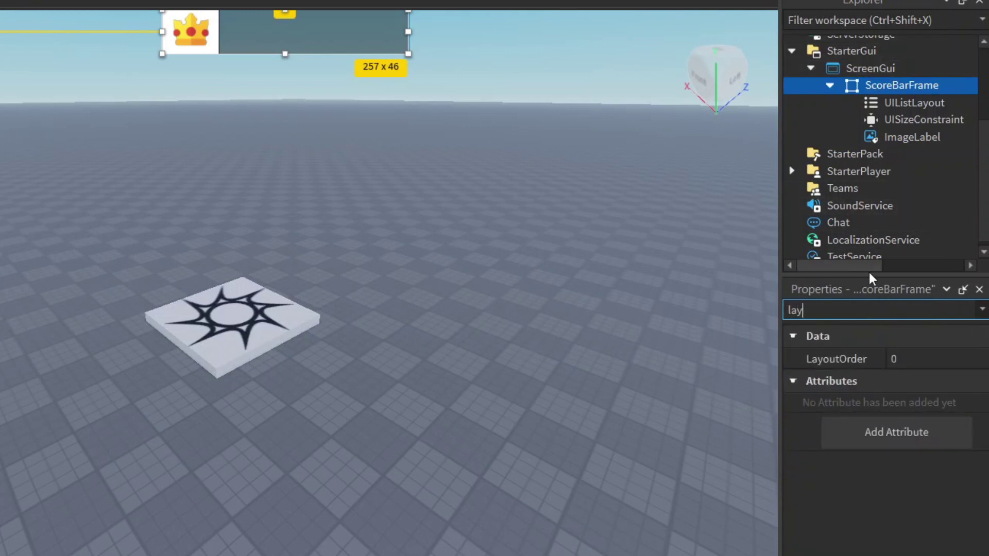
click(915, 359)
text(1)
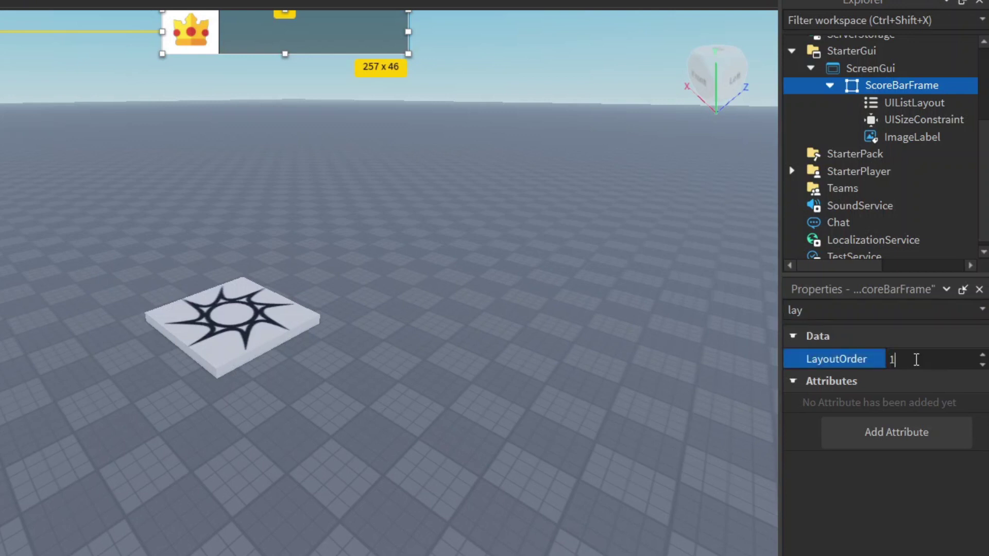
key(Return)
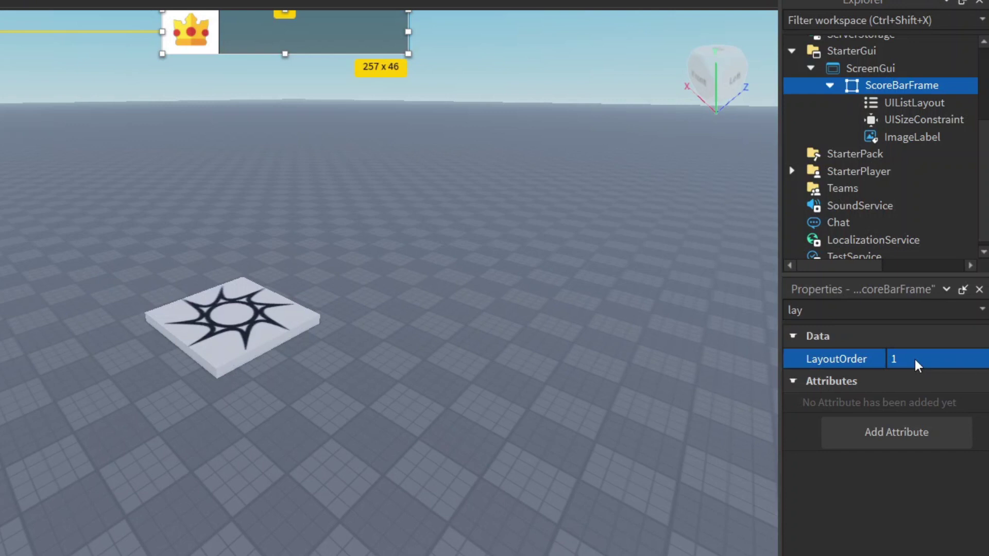
- Set the crown ImageLabel's BackgroundTransparency to 1
click(904, 135)
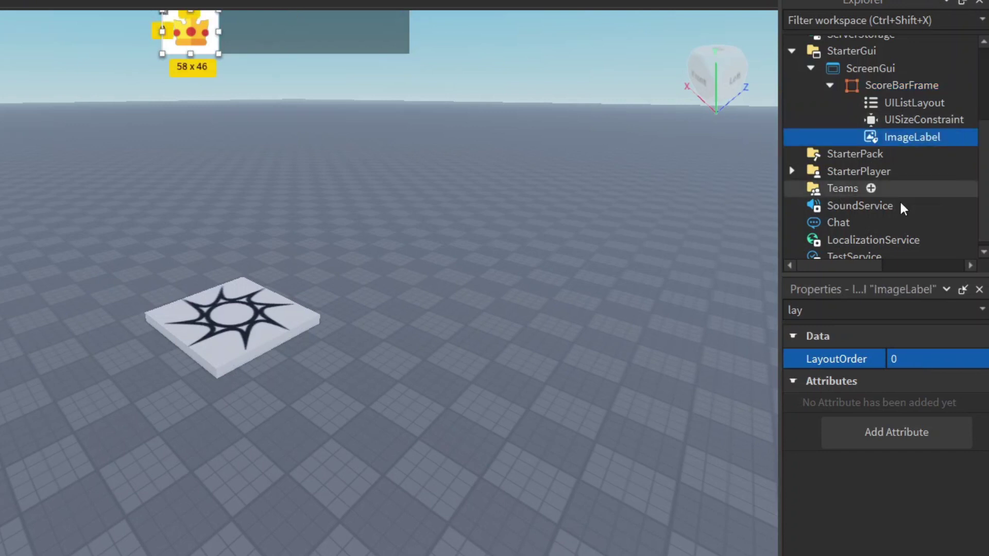
click(862, 311)
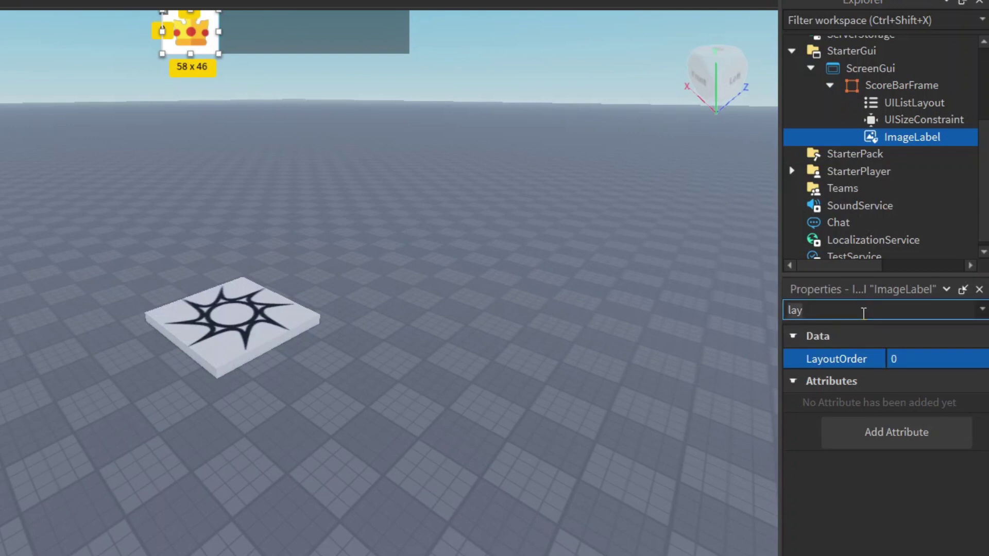
text(vac)
key(BackSpace)
key(BackSpace)
key(BackSpace)
text(back)
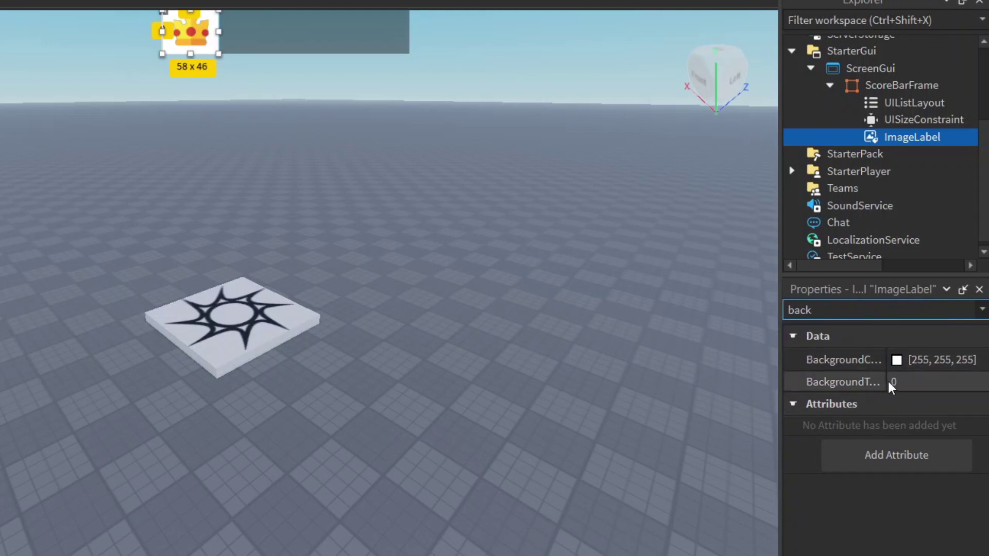
mouse_move(776, 375)
mouse_down()
mouse_move(706, 372)
mouse_move(775, 381)
mouse_up()
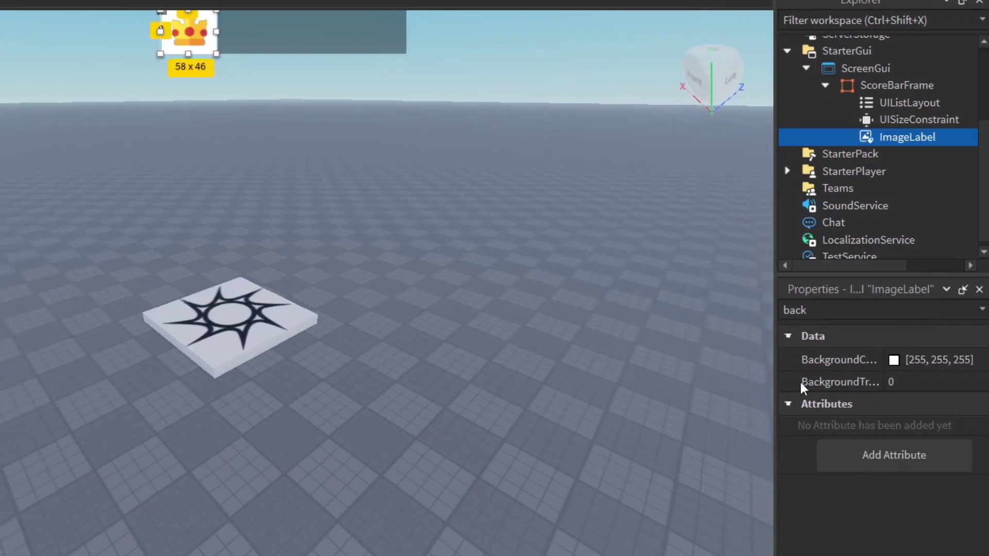
click(925, 387)
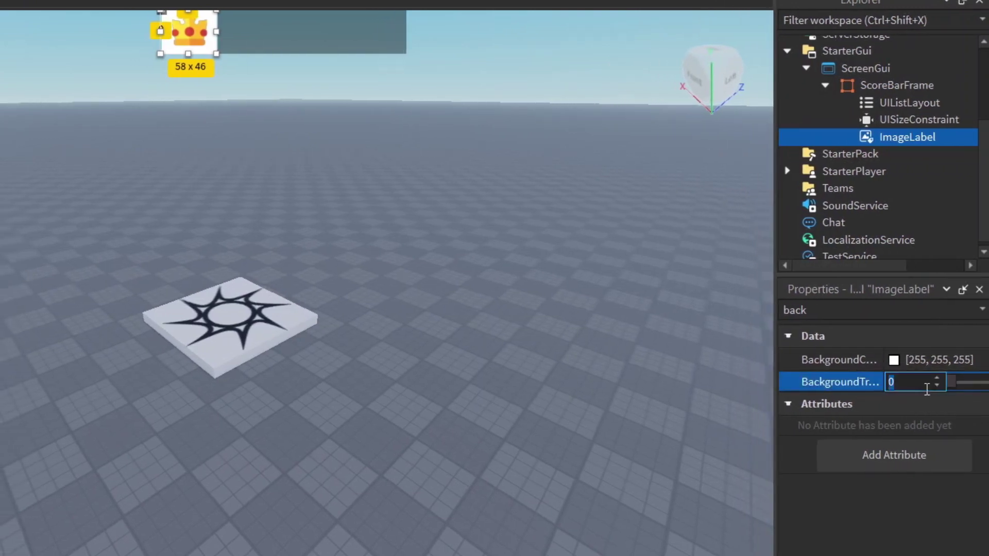
text(1)
key(Return)
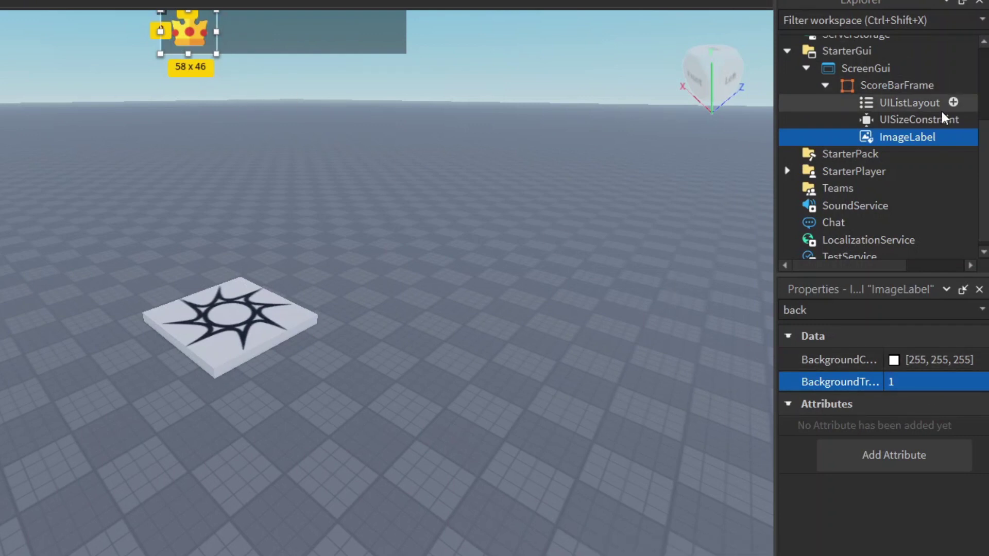
- Insert a TextLabel into ScoreBarFrame
click(947, 85)
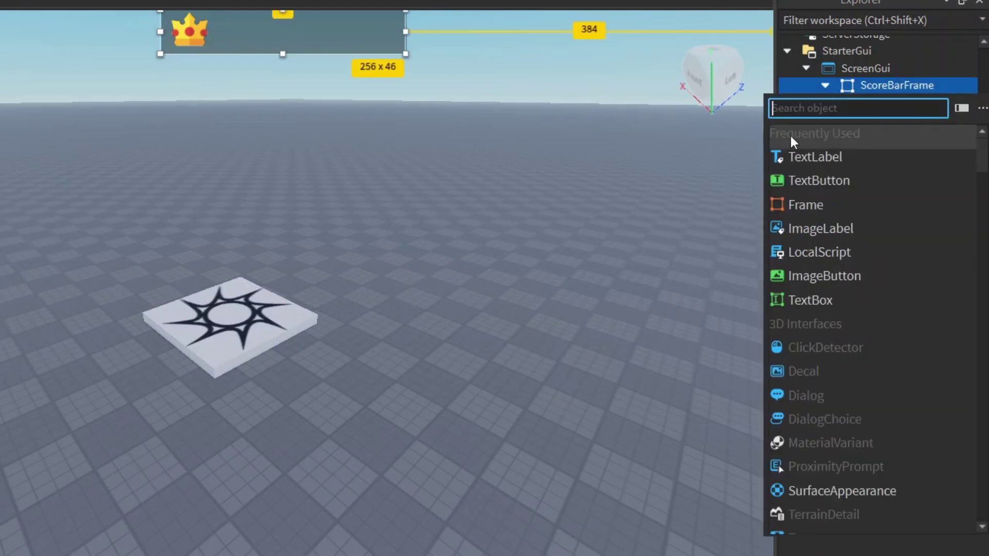
click(792, 154)
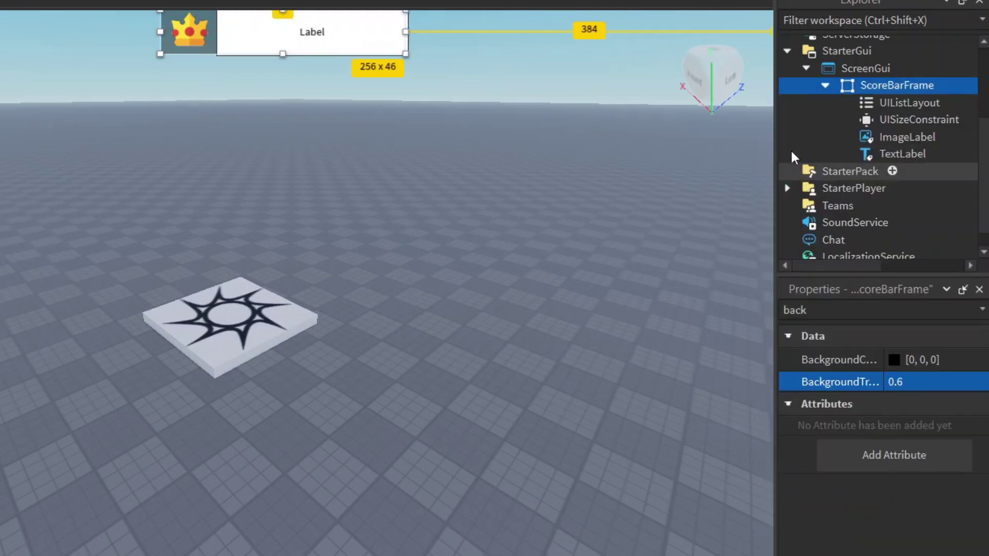
click(881, 153)
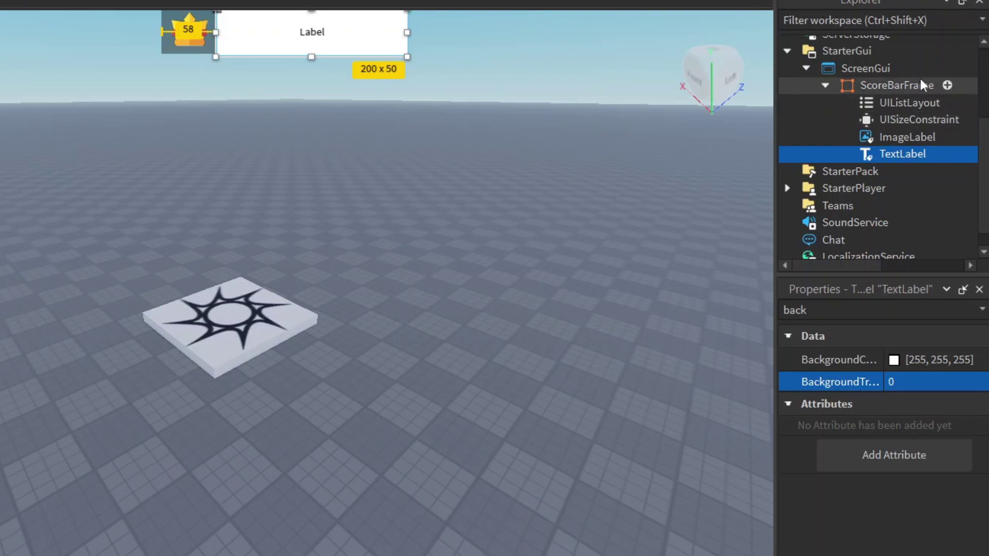
- Set ScoreBarFrame's LayoutOrder to 0
click(886, 85)
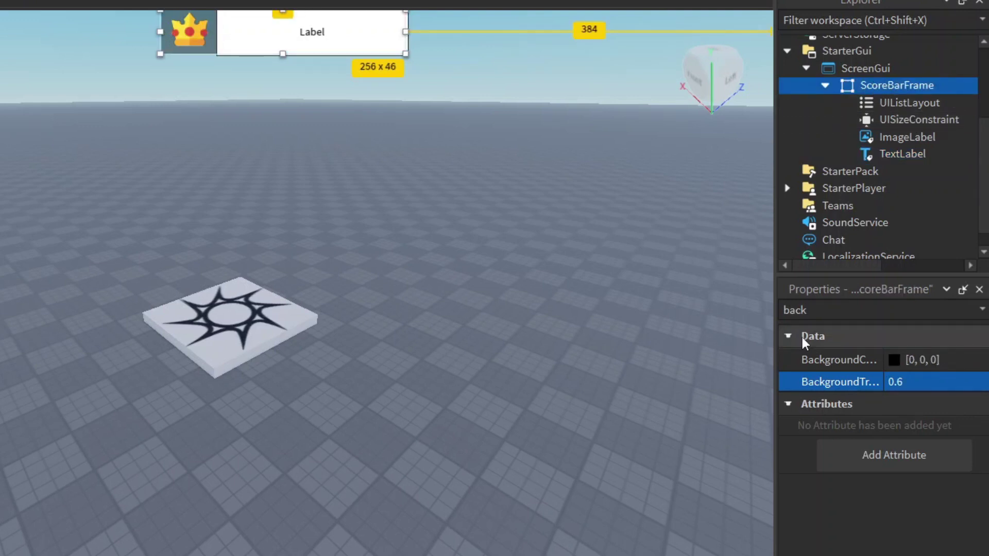
click(841, 307)
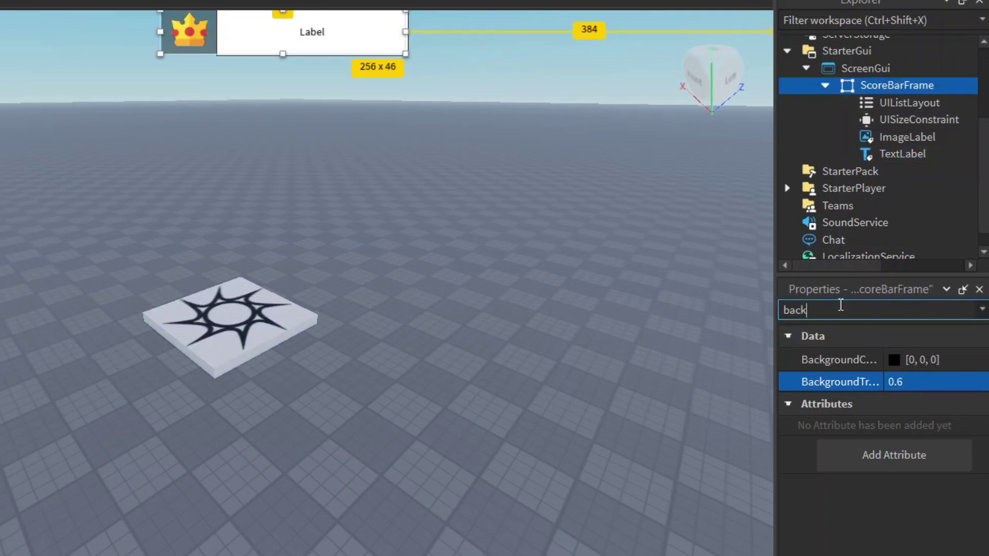
text(la)
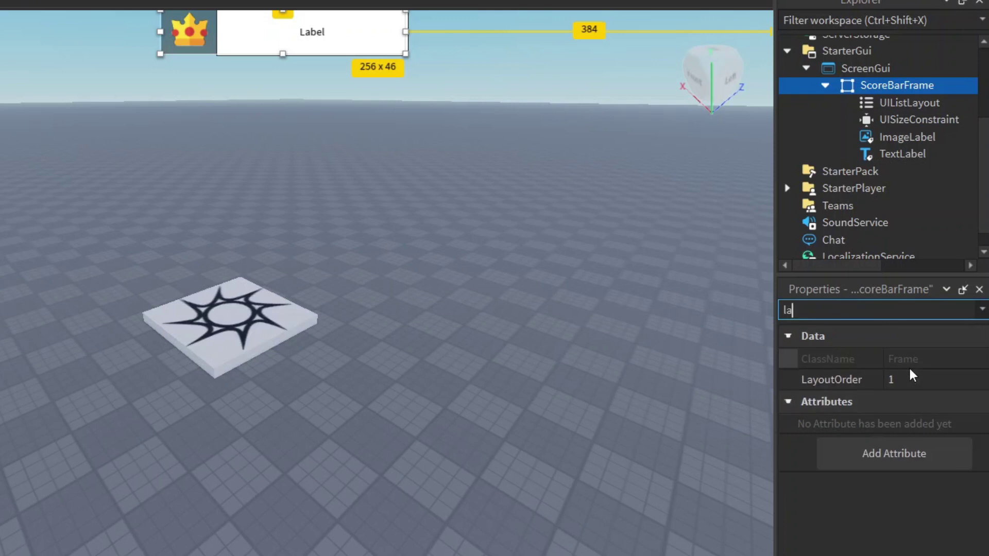
click(908, 380)
key(BackSpace)
text(0)
key(Return)
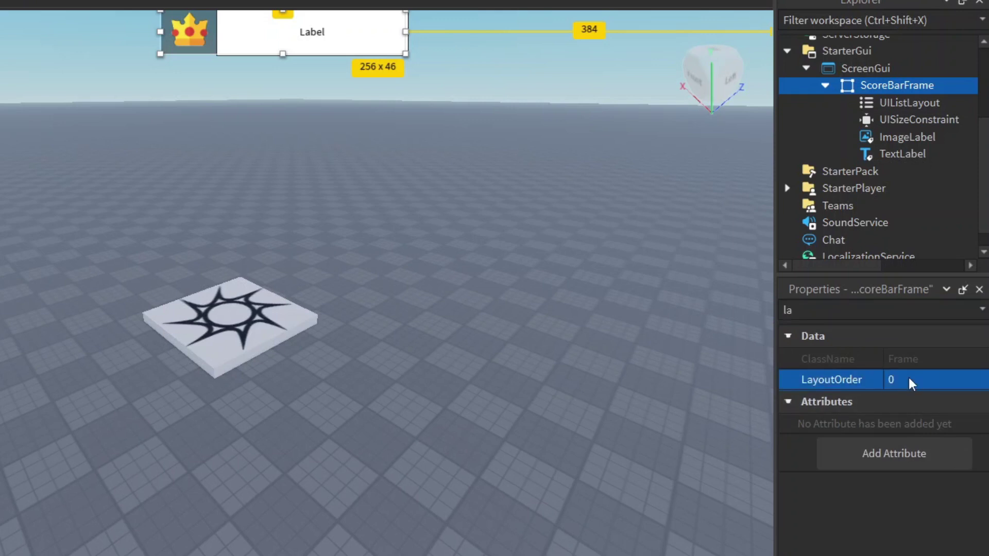
- Give the crown LayoutOrder 1 and the TextLabel LayoutOrder 2
click(904, 136)
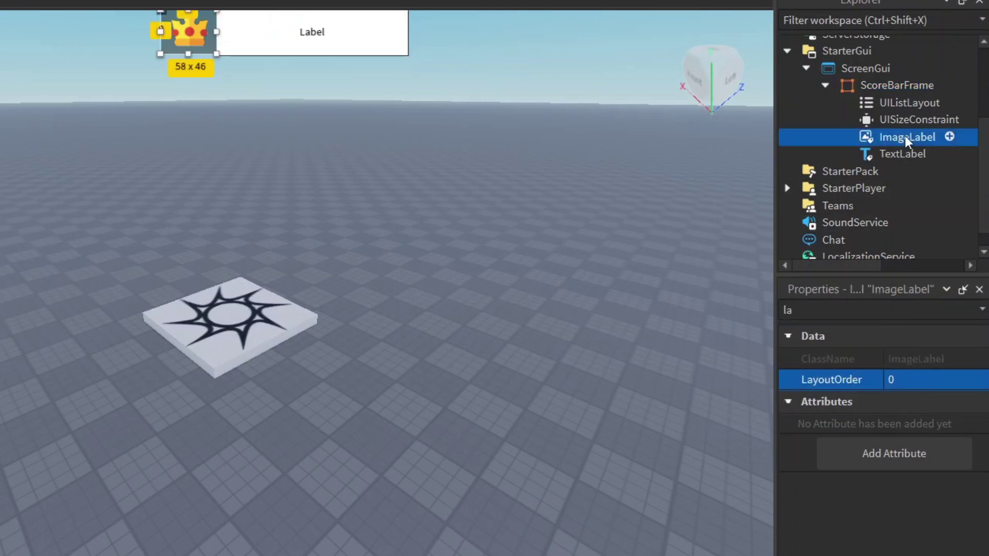
click(909, 371)
text(1)
key(Return)
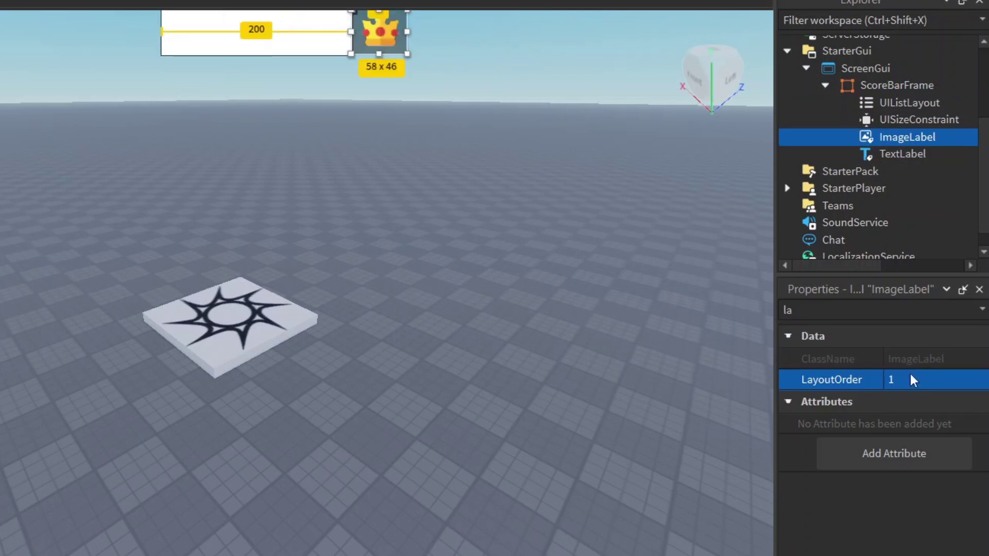
click(898, 152)
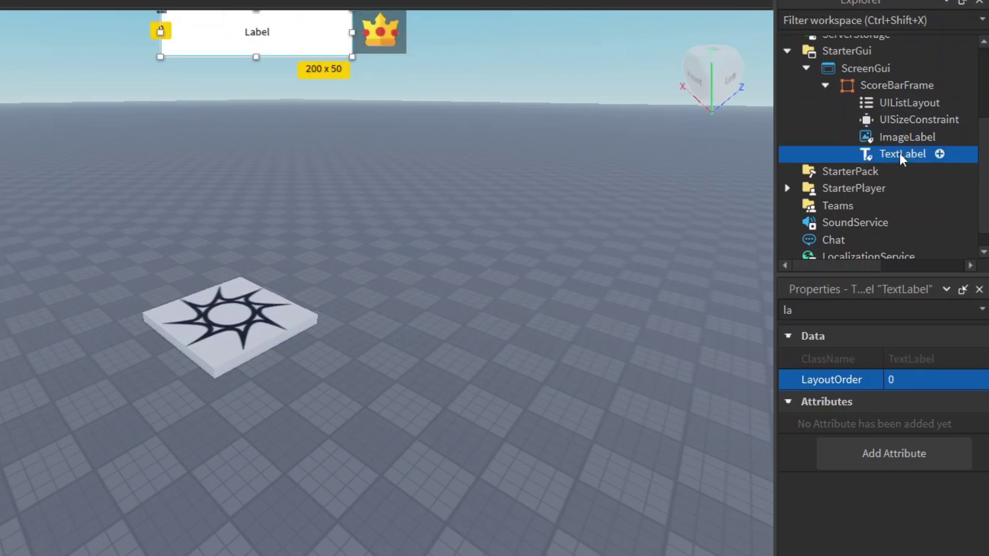
click(905, 379)
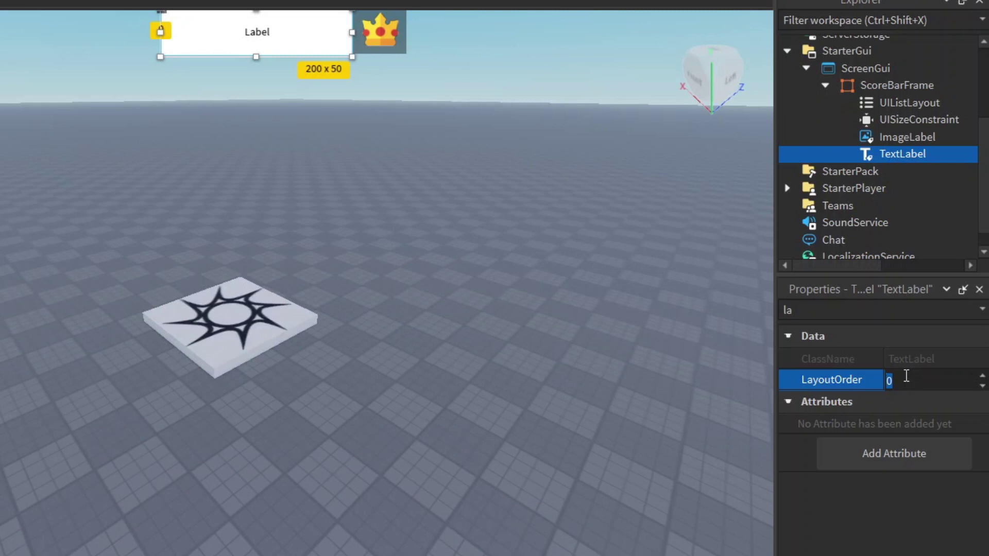
text(2)
key(Return)
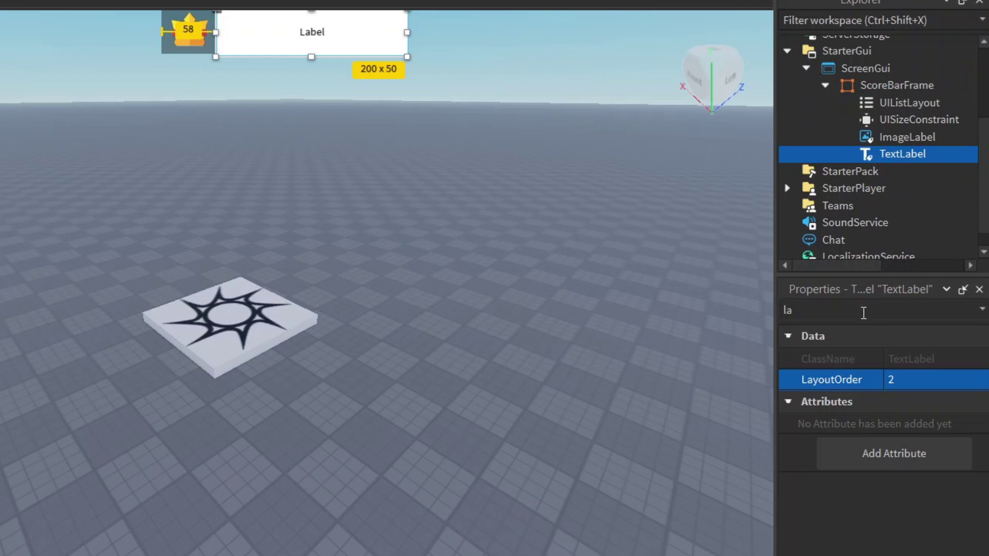
click(842, 309)
text(la)
key(BackSpace)
key(BackSpace)
- Size the TextLabel {1, 0},{1, 0} with SizeConstraint RelativeYY
text(size)
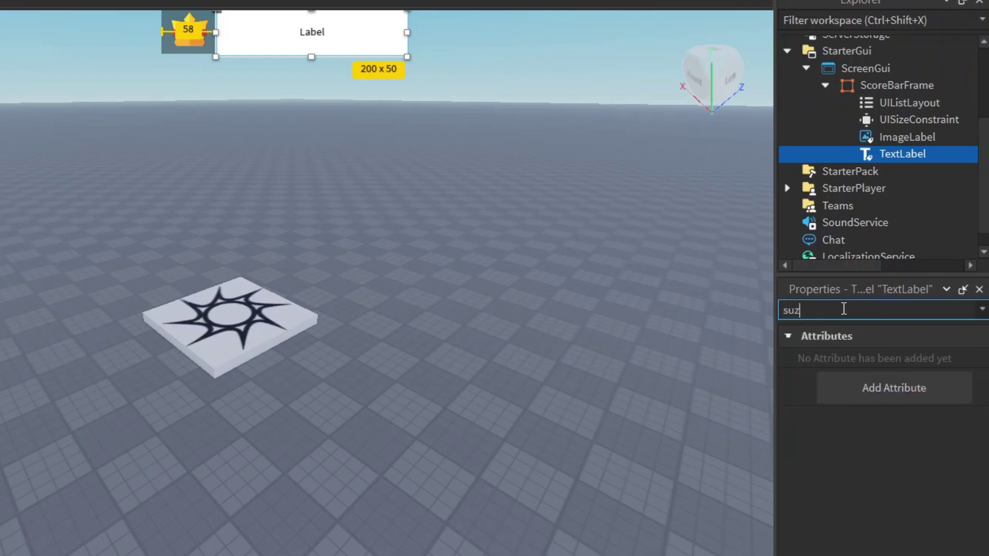
click(786, 421)
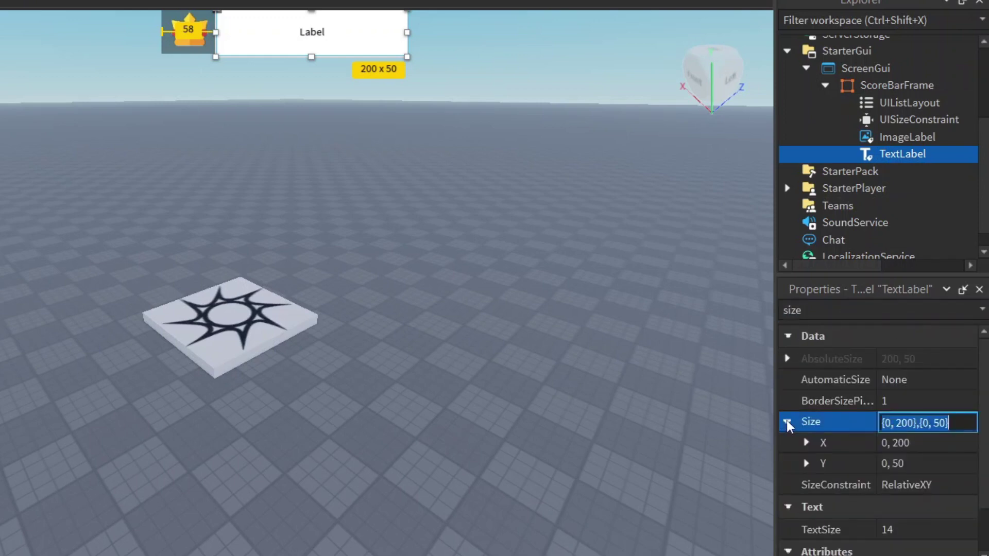
click(895, 443)
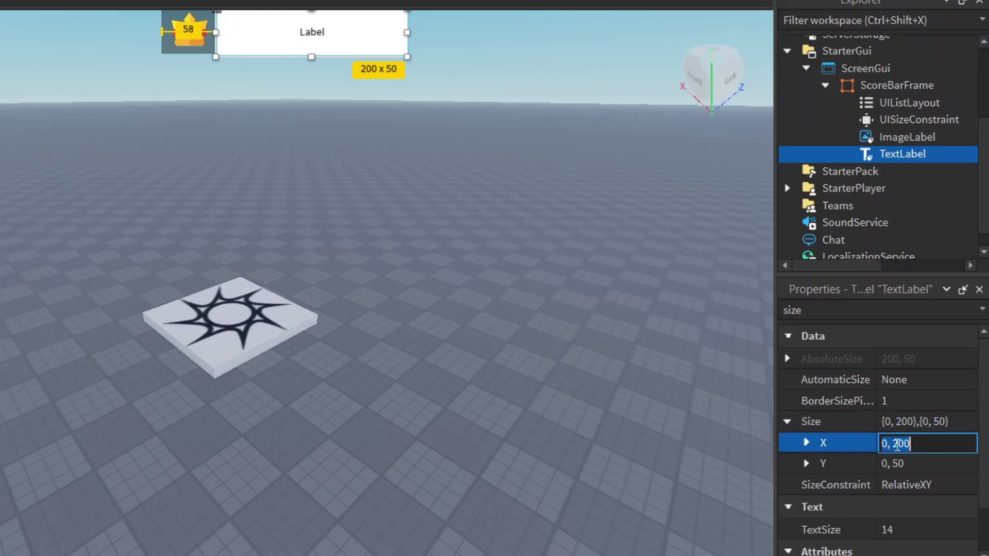
text(1, 0)
key(Tab)
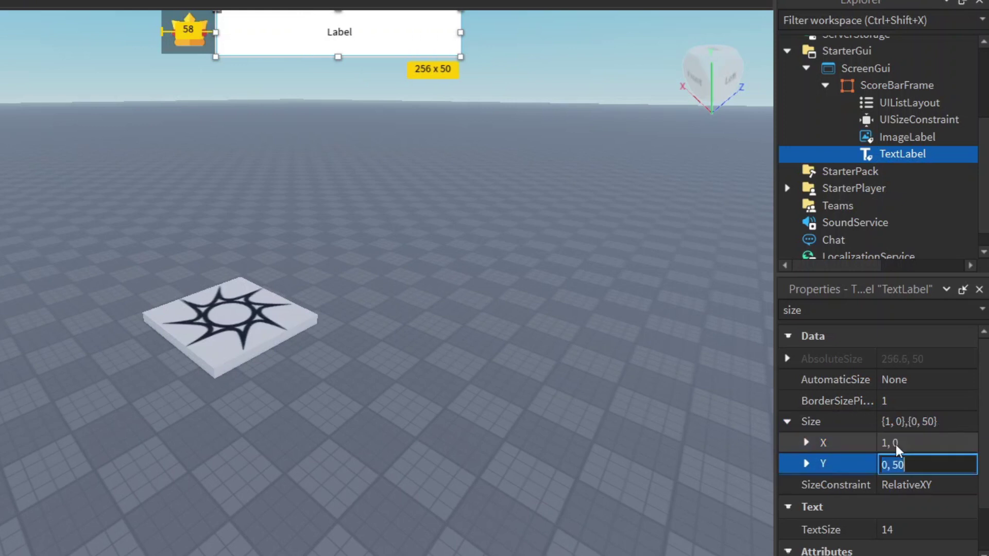
text(1, 0)
key(Return)
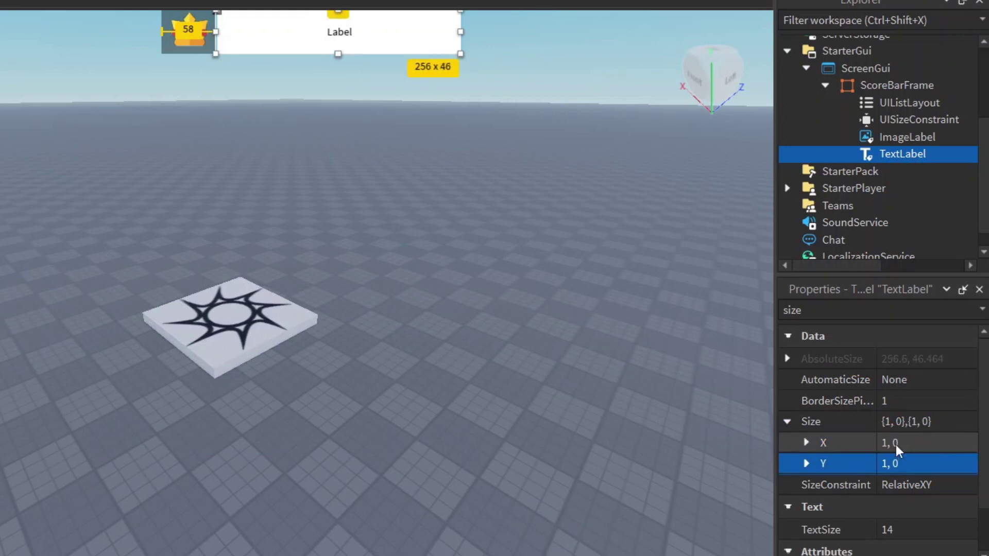
click(912, 487)
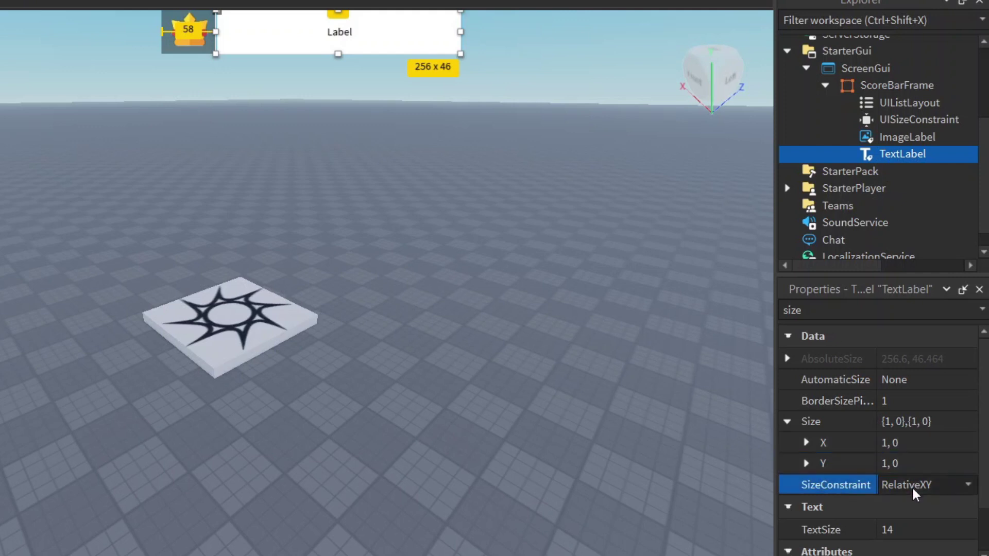
click(918, 486)
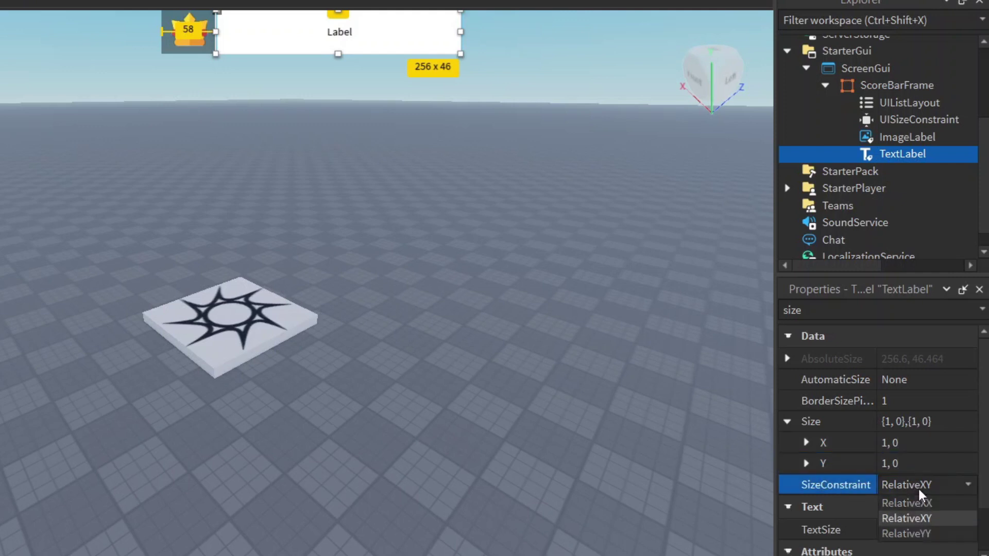
click(912, 532)
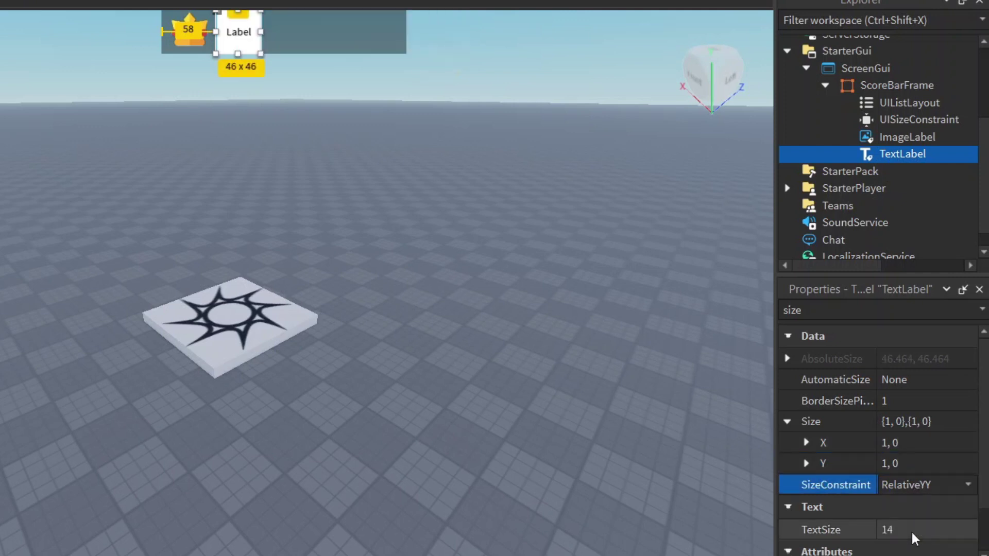
- Set the label's font to Gotham SSm Bold
click(863, 308)
key(ctrl+a)
text(fon)
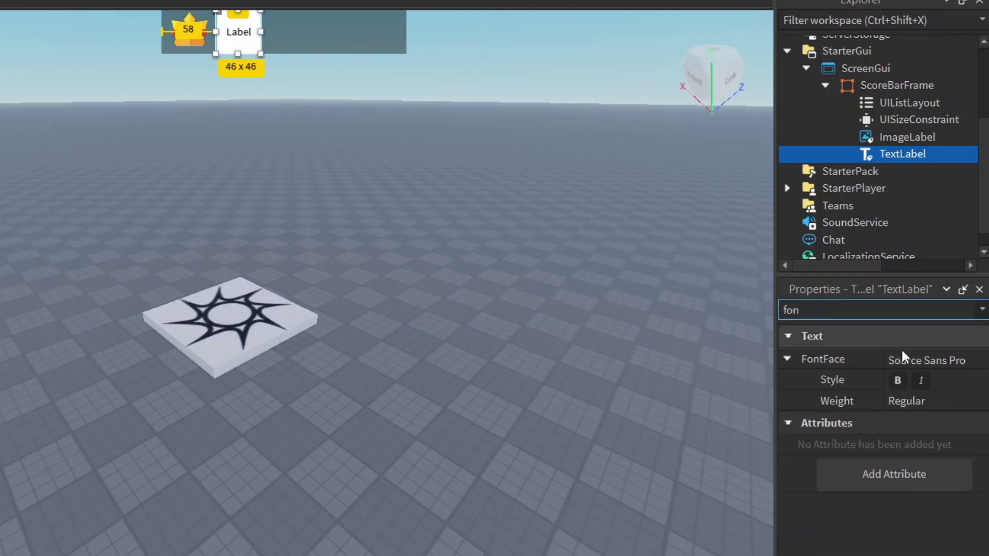
click(916, 359)
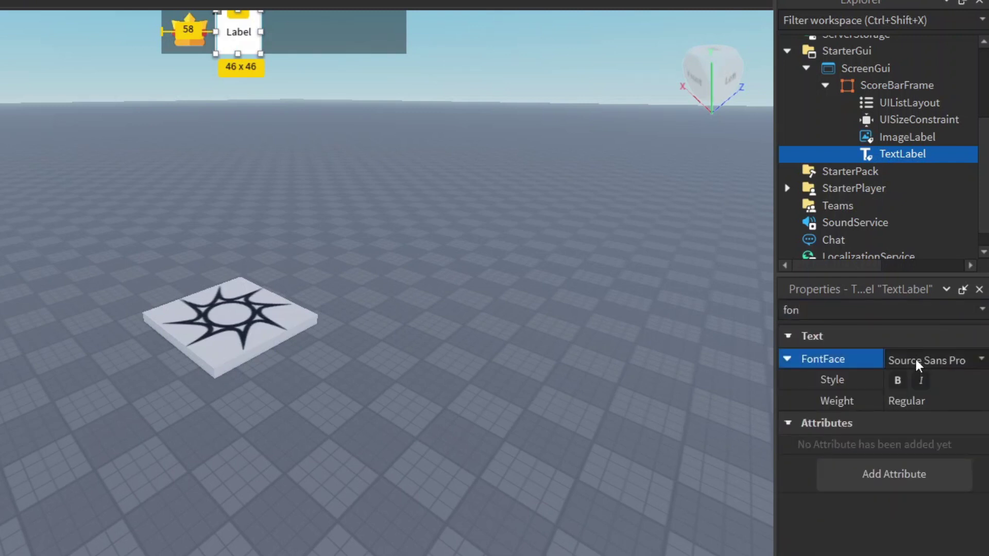
click(917, 360)
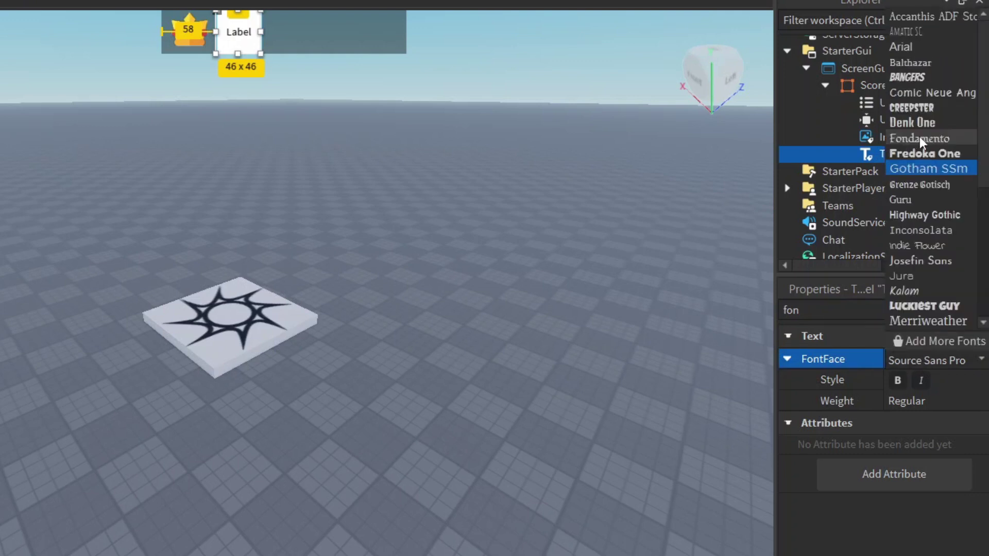
scroll(927, 169, down, 1)
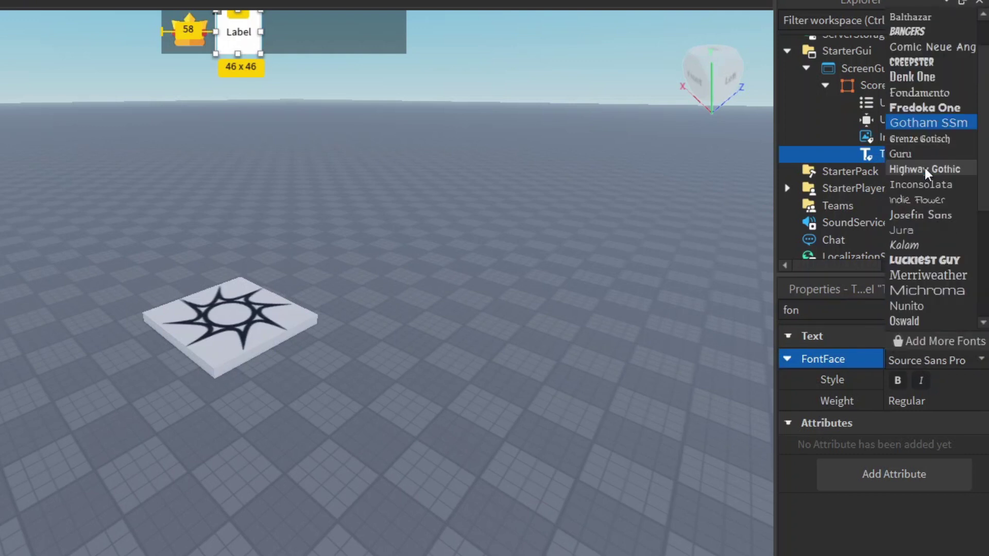
click(923, 123)
click(899, 378)
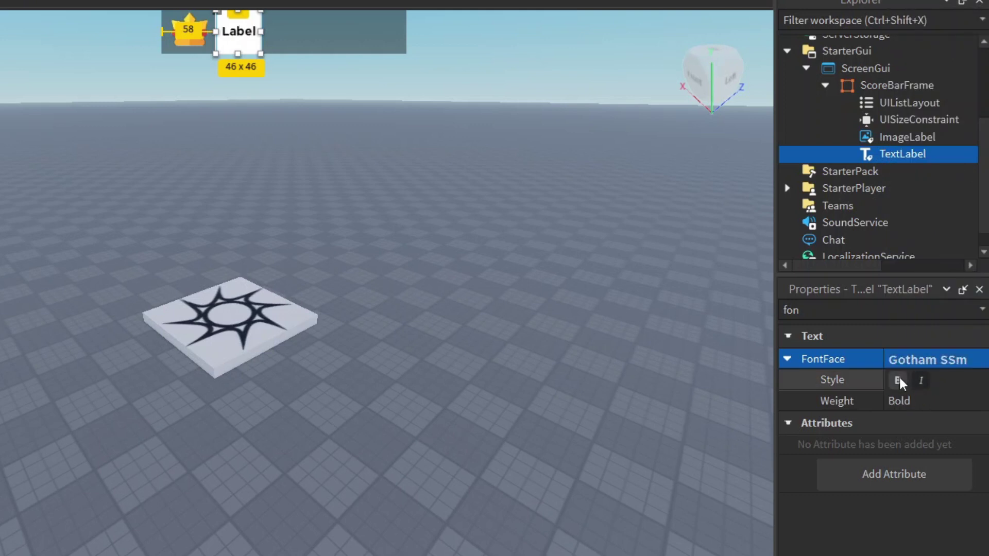
- Set the label's Text to 0
click(865, 311)
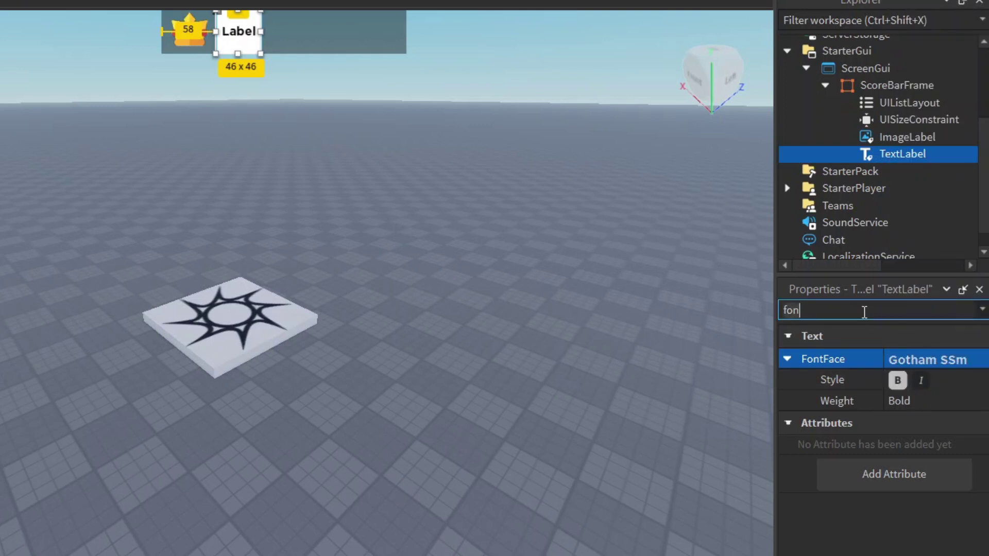
text(text)
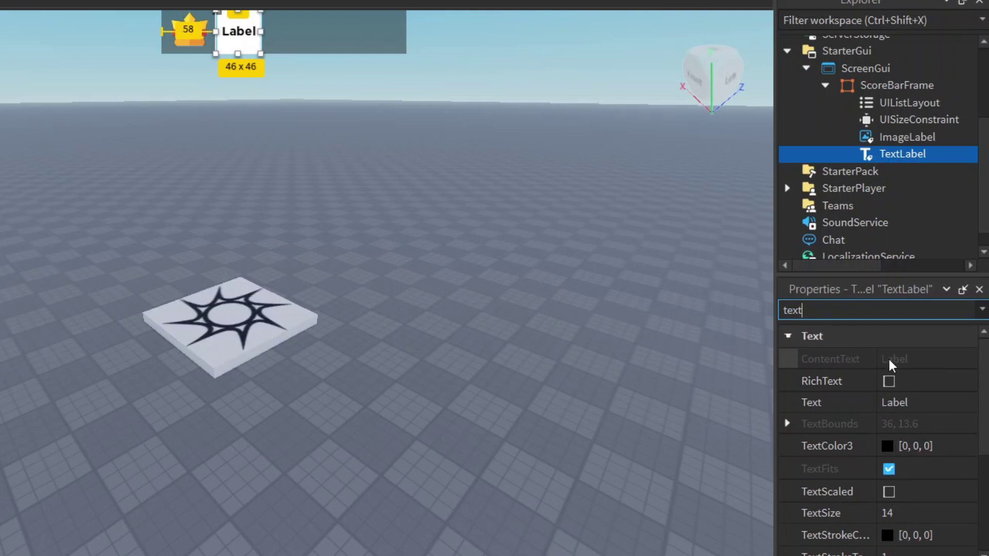
click(902, 404)
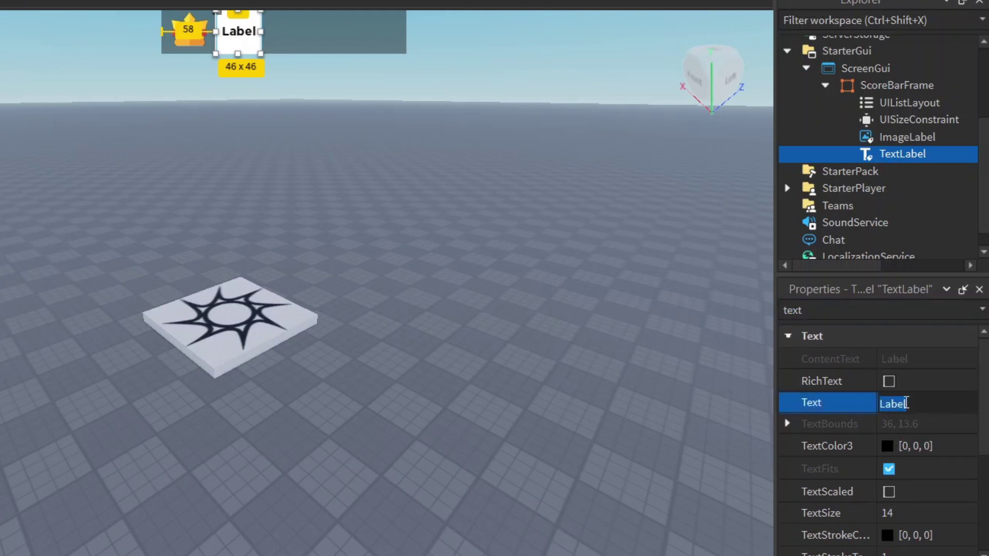
text(0)
key(Return)
click(860, 311)
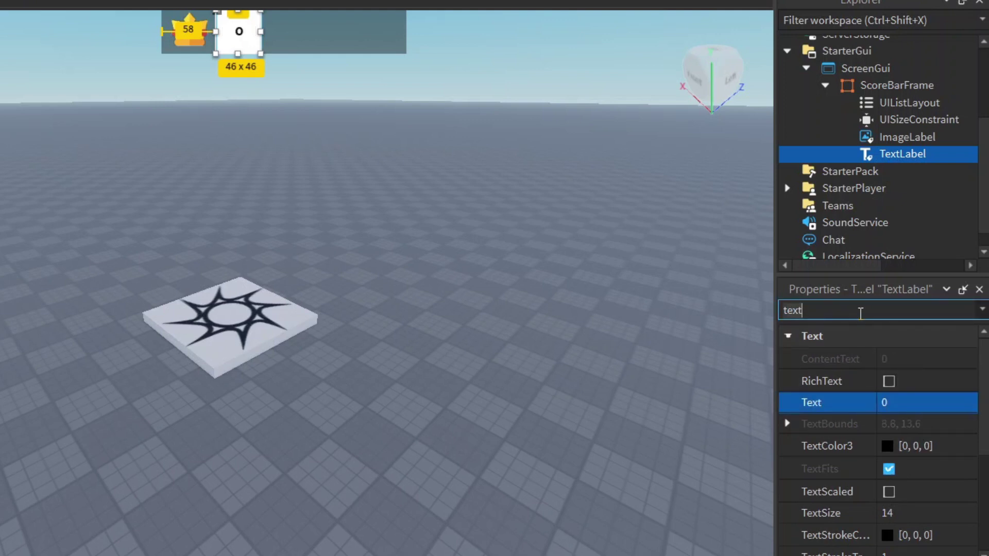
key(BackSpace)
key(BackSpace)
- Set the score label's TextColor3 to RGB 255, 200, 100
text(xtc)
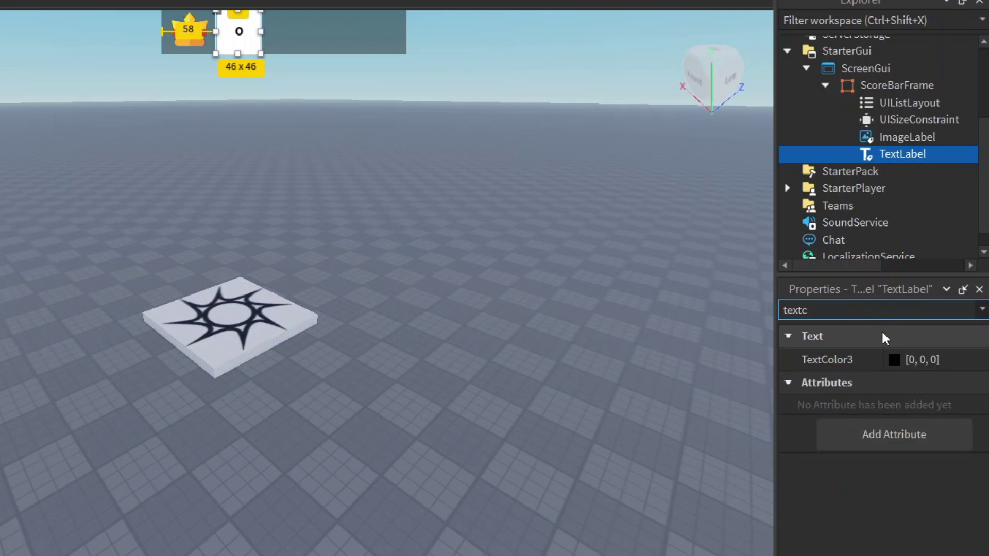
click(893, 359)
double_click(470, 292)
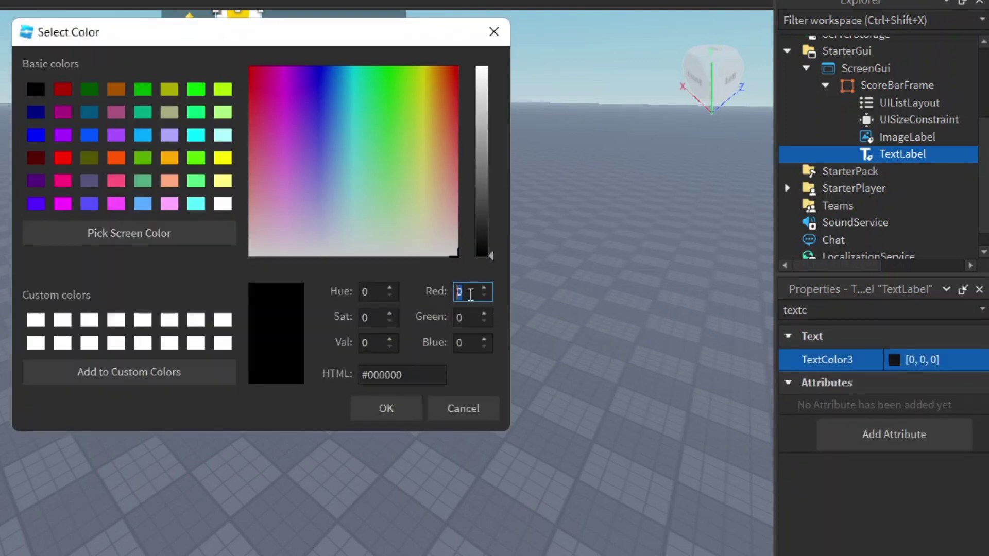
text(255)
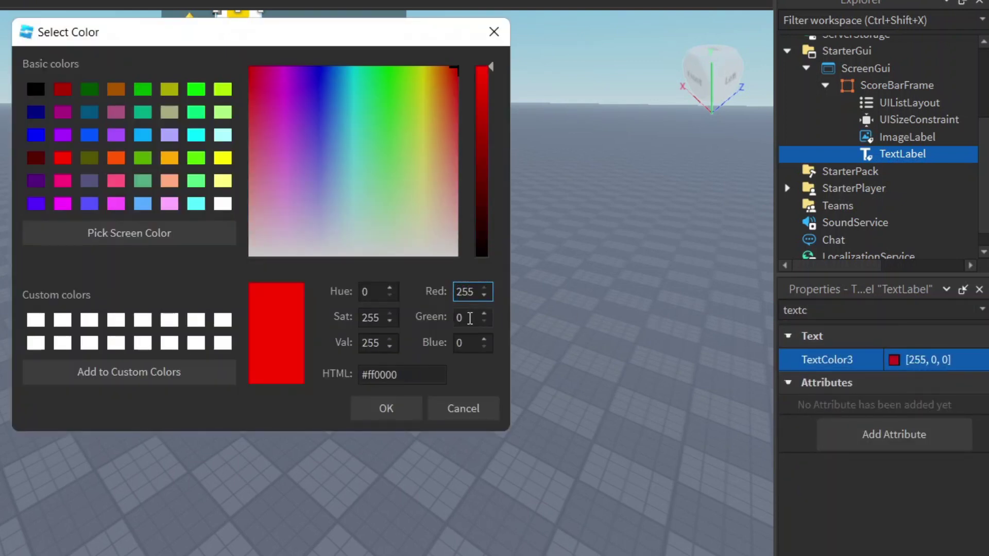
double_click(470, 317)
text(200)
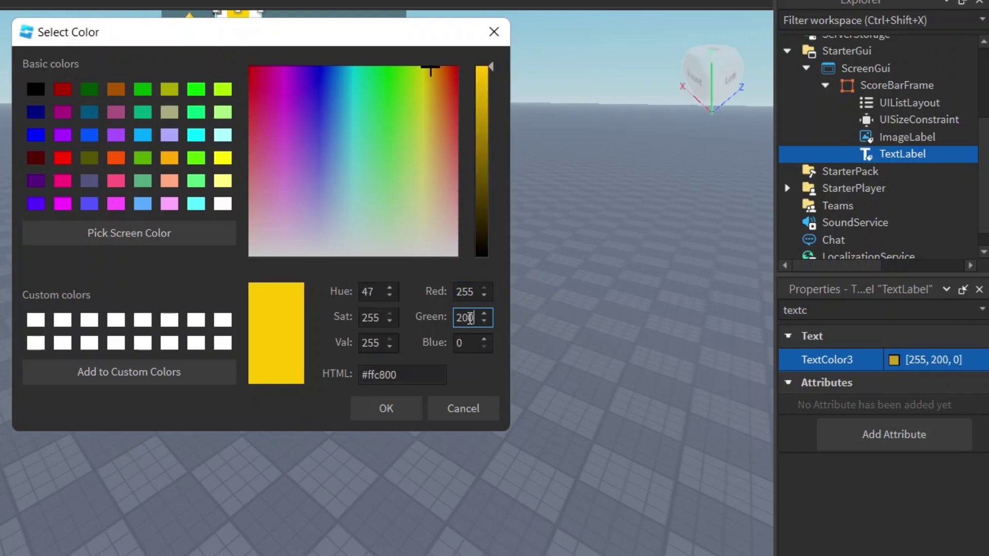
double_click(469, 346)
key(BackSpace)
text(100)
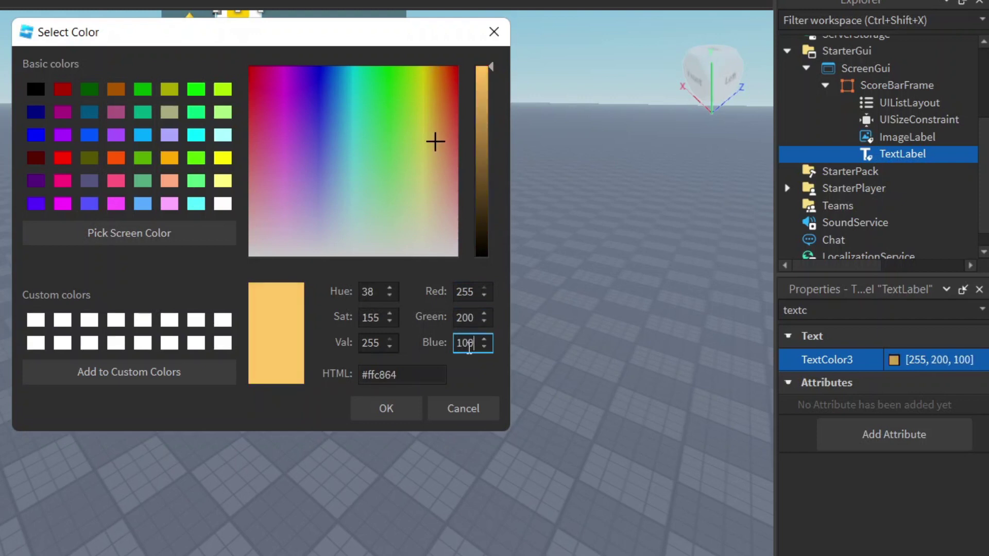
click(405, 414)
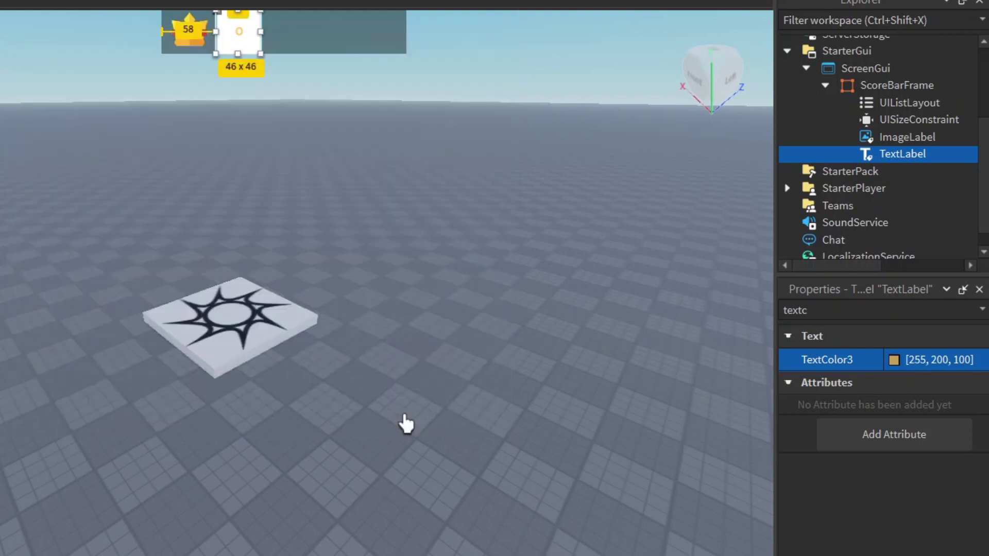
click(871, 308)
key(BackSpace)
key(BackSpace)
key(BackSpace)
key(BackSpace)
key(BackSpace)
- Set the score label's TextSize to 30
text(texts)
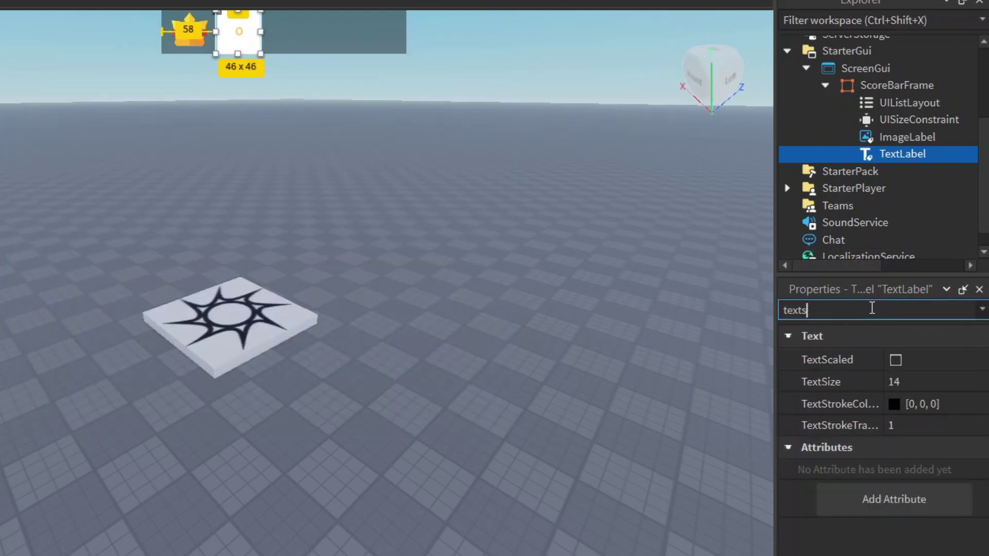
click(910, 381)
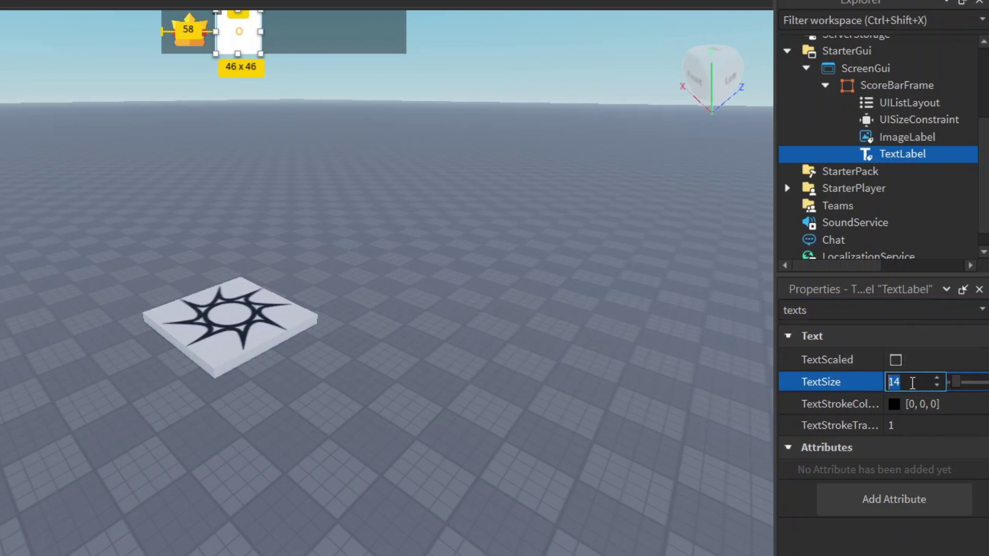
text(30)
key(Return)
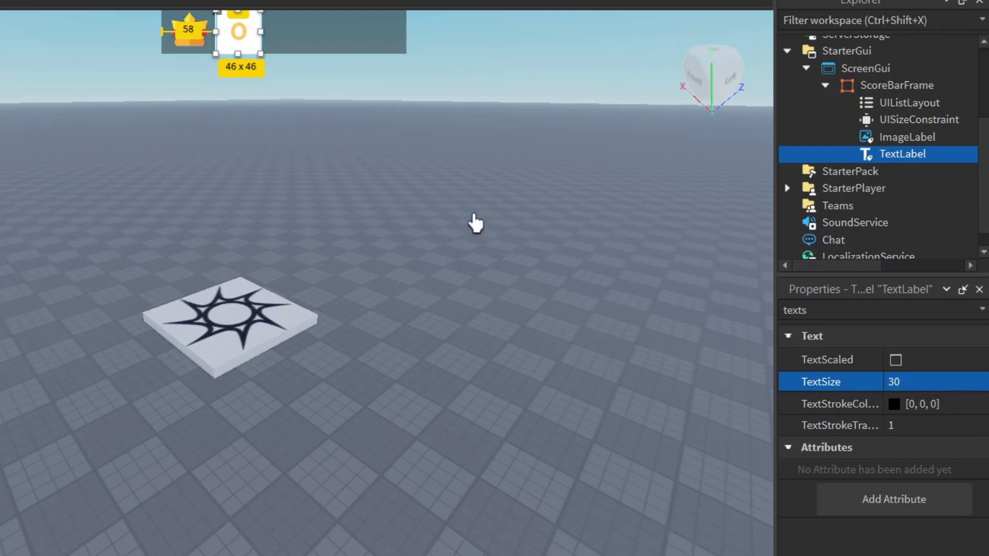
click(474, 217)
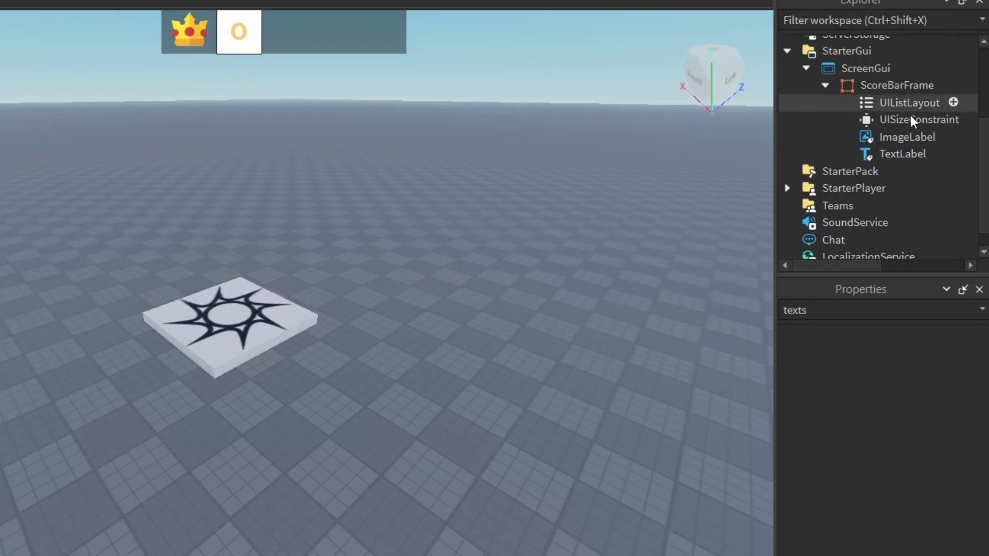
click(924, 155)
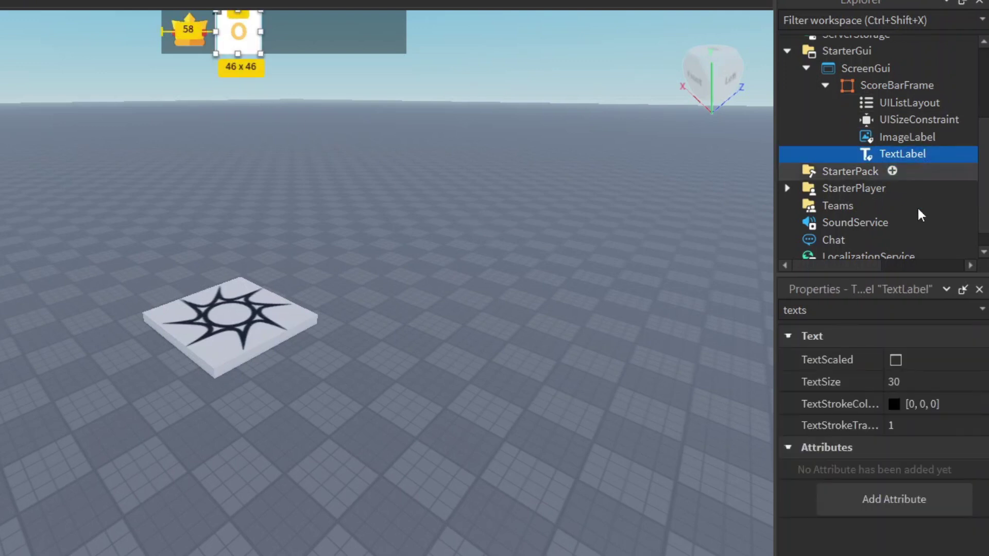
- Set the label's TextXAlignment to Left
click(874, 312)
key(BackSpace)
key(BackSpace)
key(BackSpace)
key(BackSpace)
text(e)
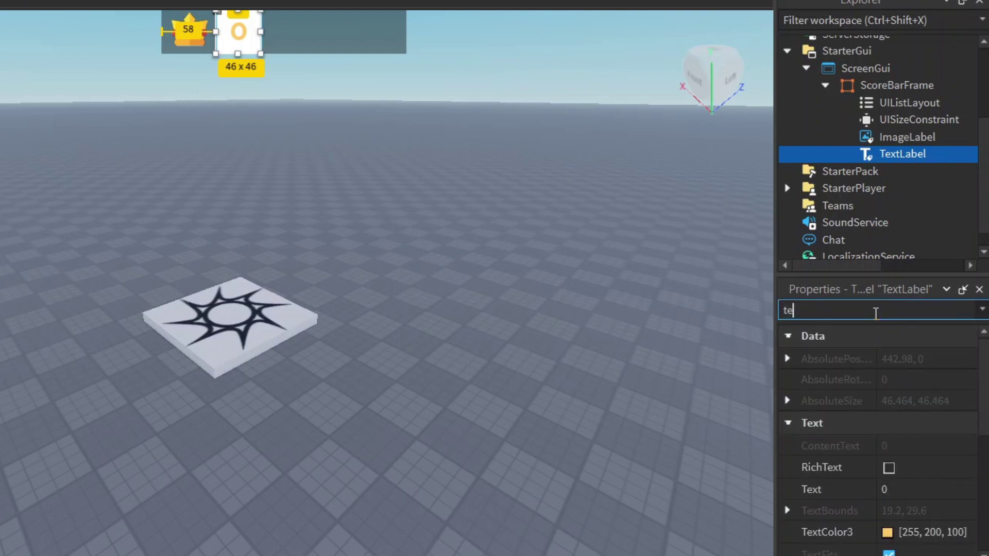
text(xtx)
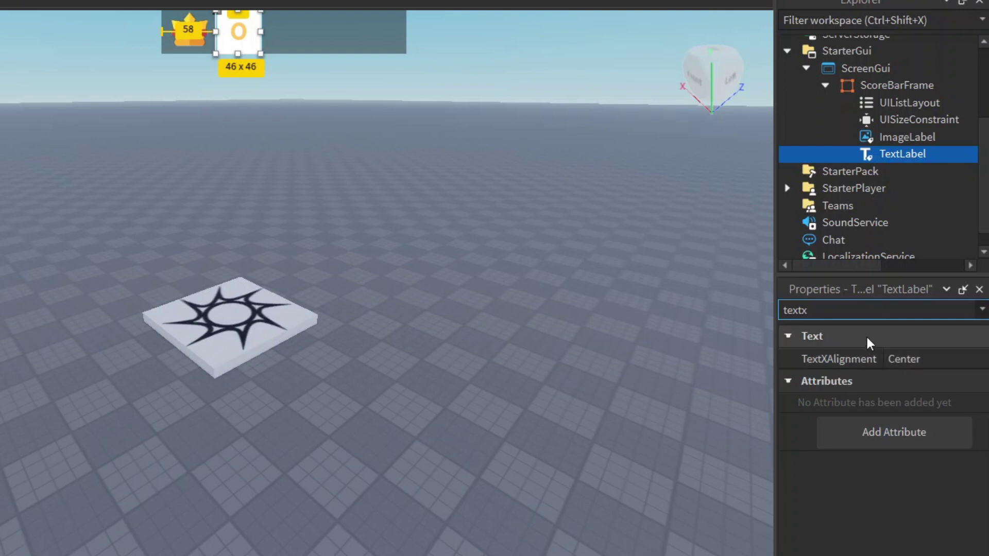
click(916, 363)
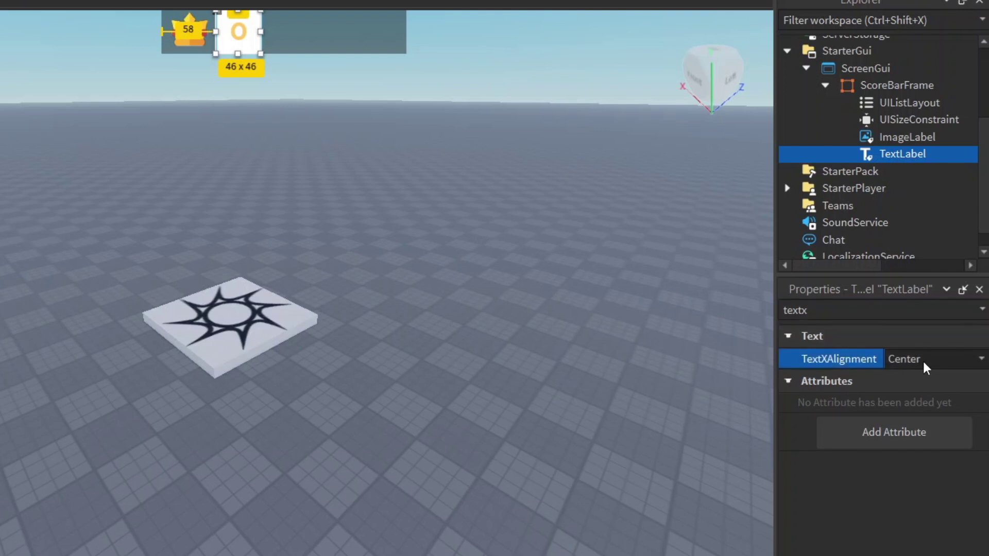
click(922, 359)
click(905, 392)
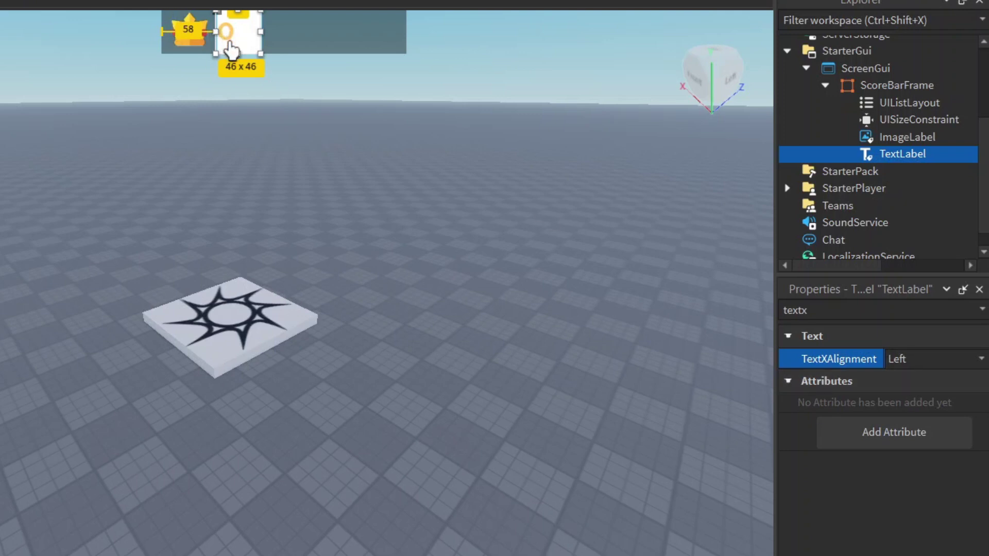
click(870, 311)
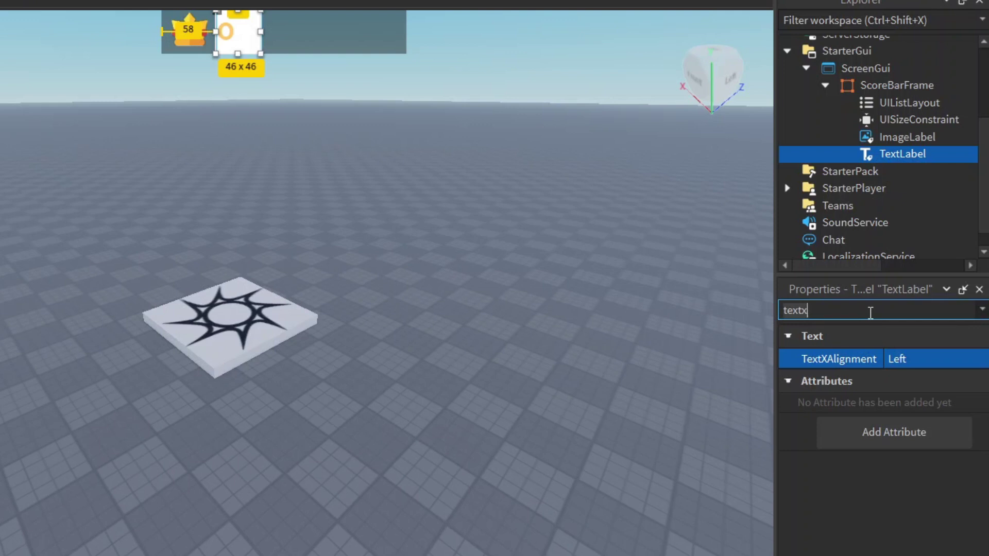
- Set the score label's BackgroundTransparency to 1
key(ctrl+a)
text(back)
click(902, 379)
text(1)
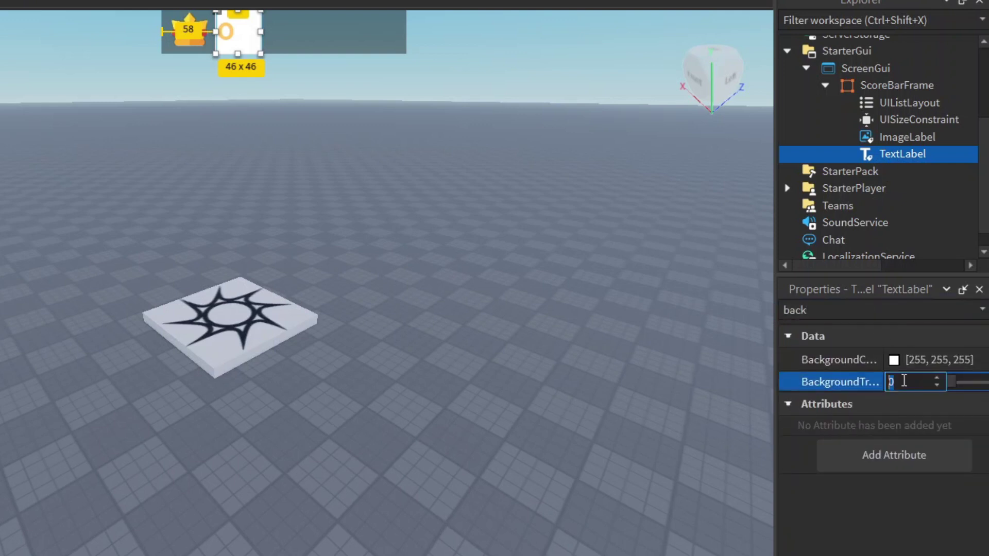
key(Return)
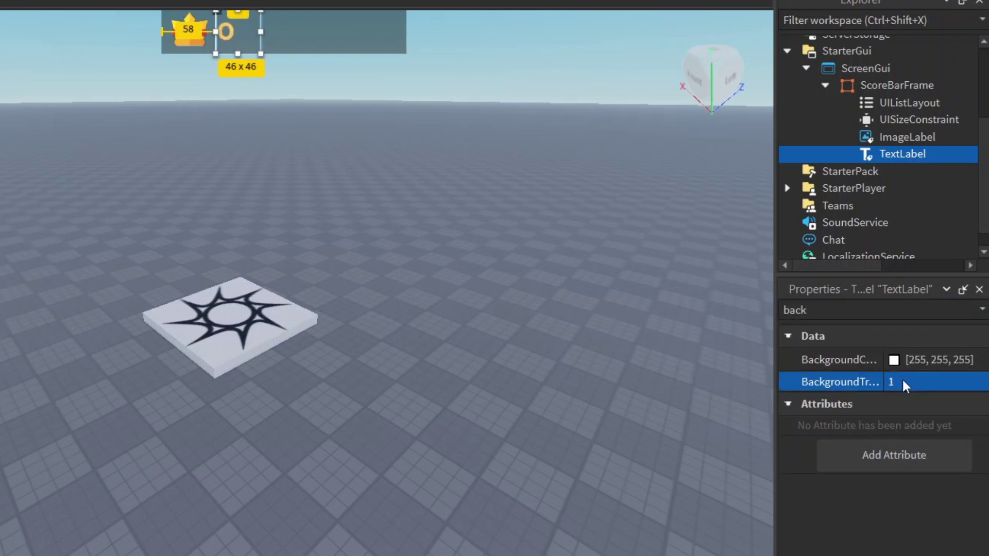
- Change the label's Text to 1551 and deselect to view the bar
click(854, 309)
key(ctrl+a)
text(tex)
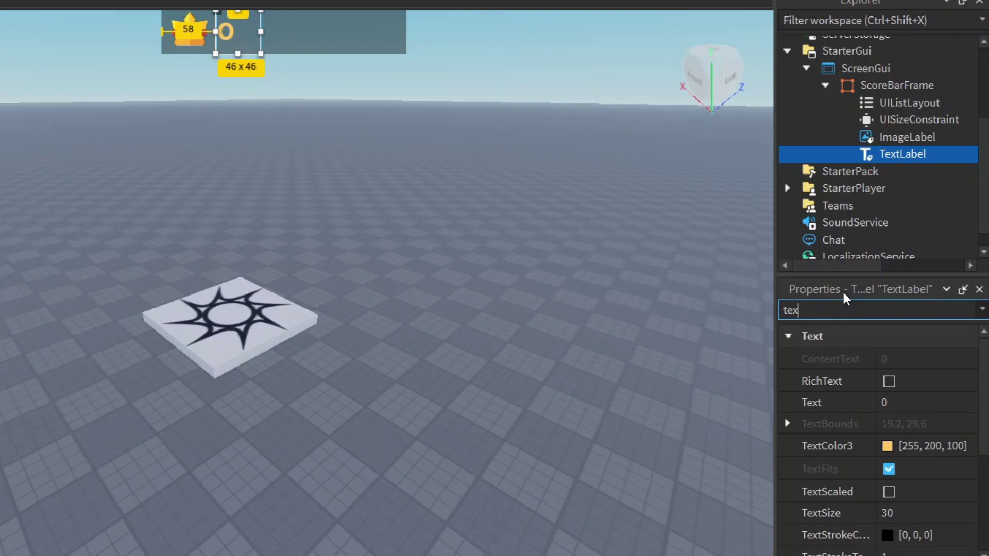
click(450, 278)
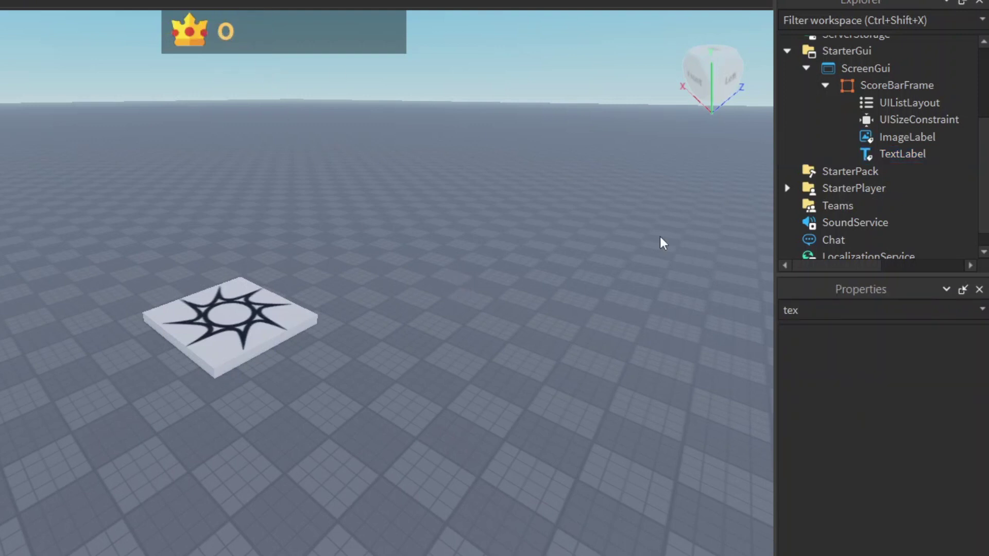
click(904, 153)
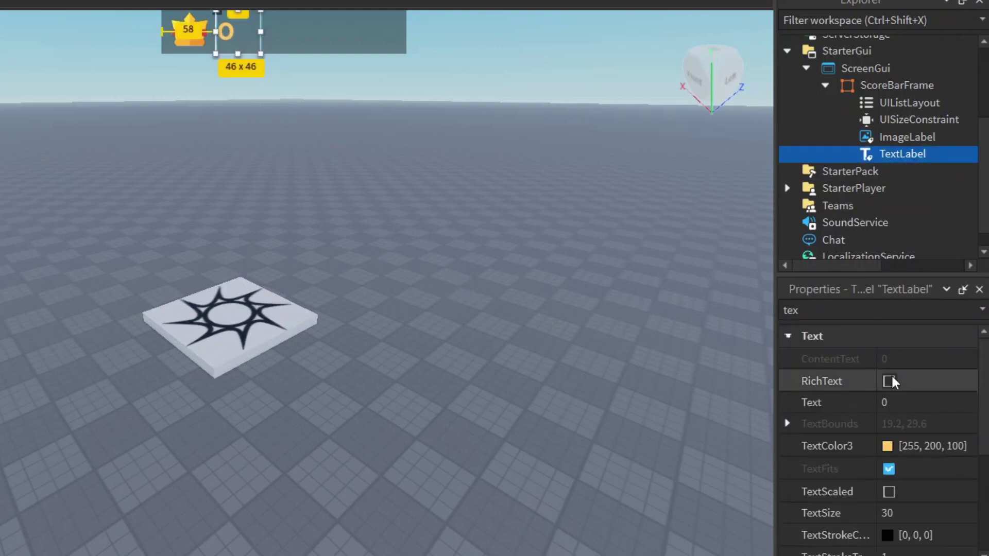
click(894, 400)
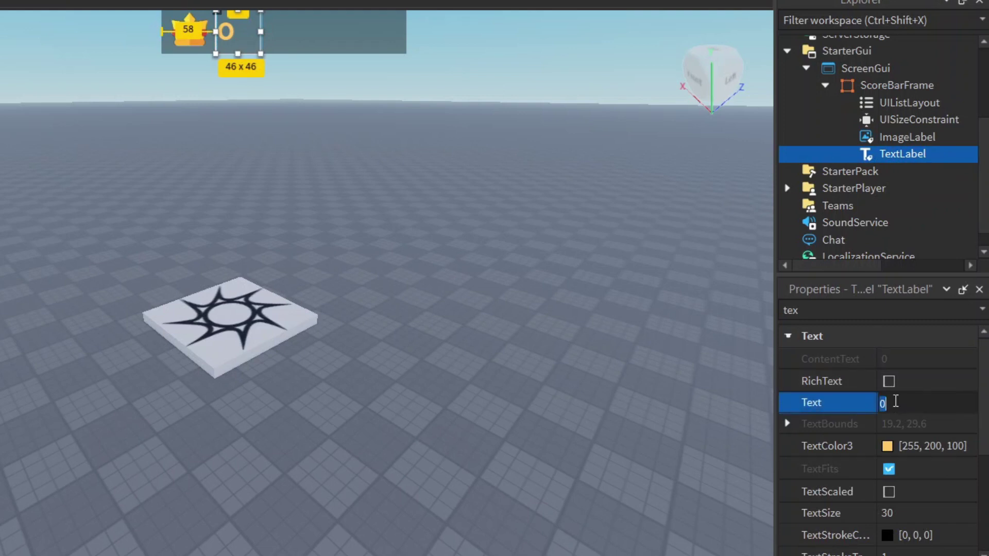
text(1551)
key(Return)
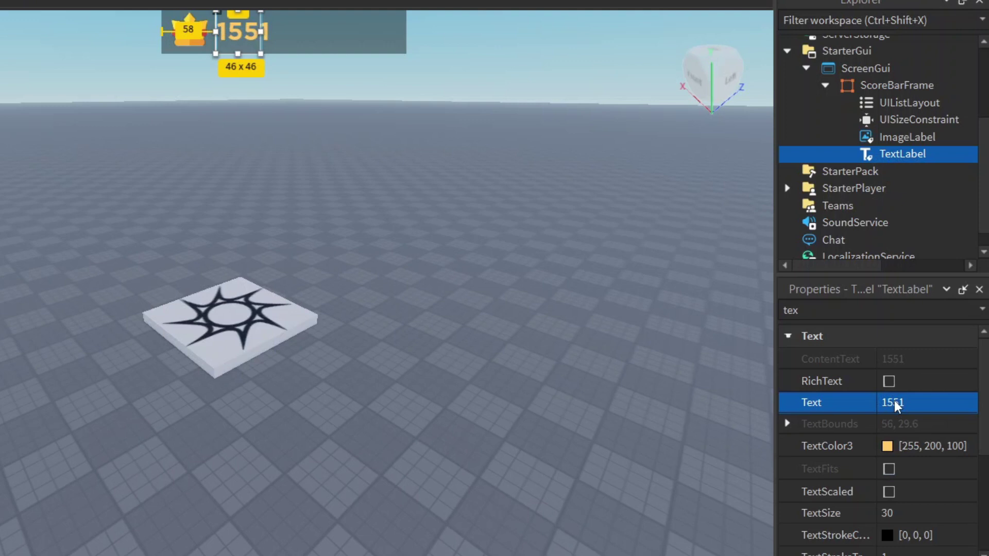
click(573, 298)
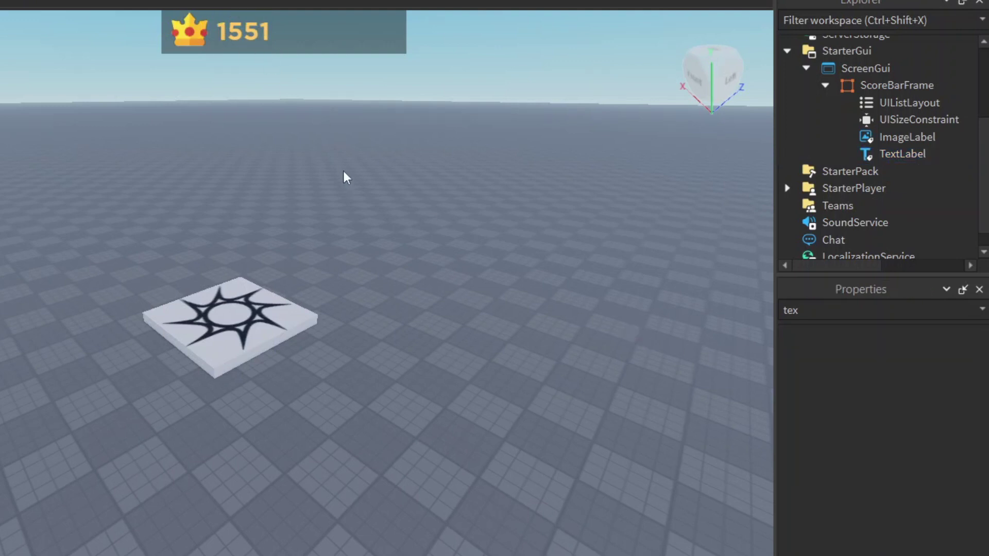